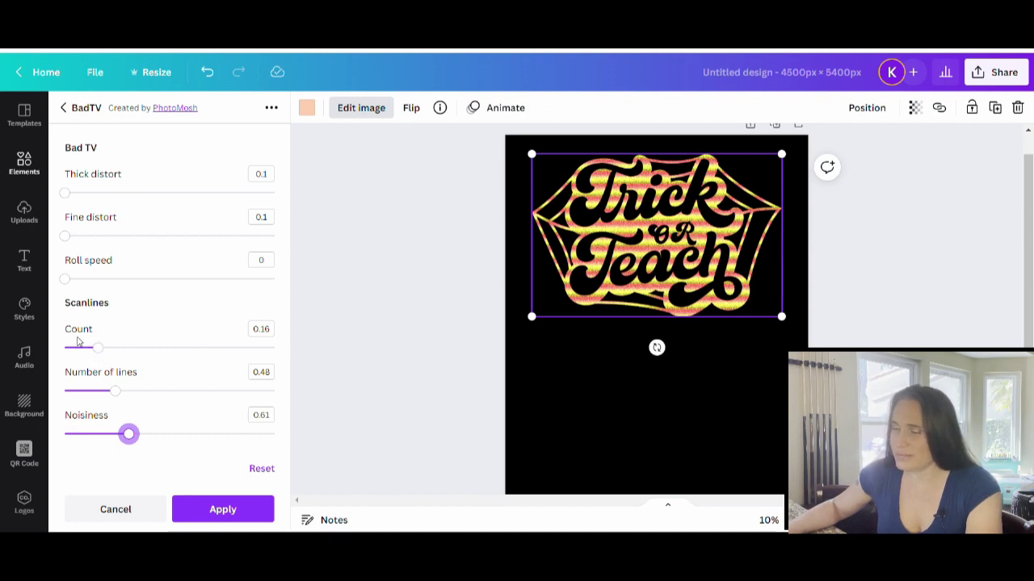
Step: Set the scanline Count of the BadTV effect on the Trick or Teach graphic to 0.03
{"action": "left_click_drag", "start_coordinate": [102, 349], "coordinate": [72, 349]}
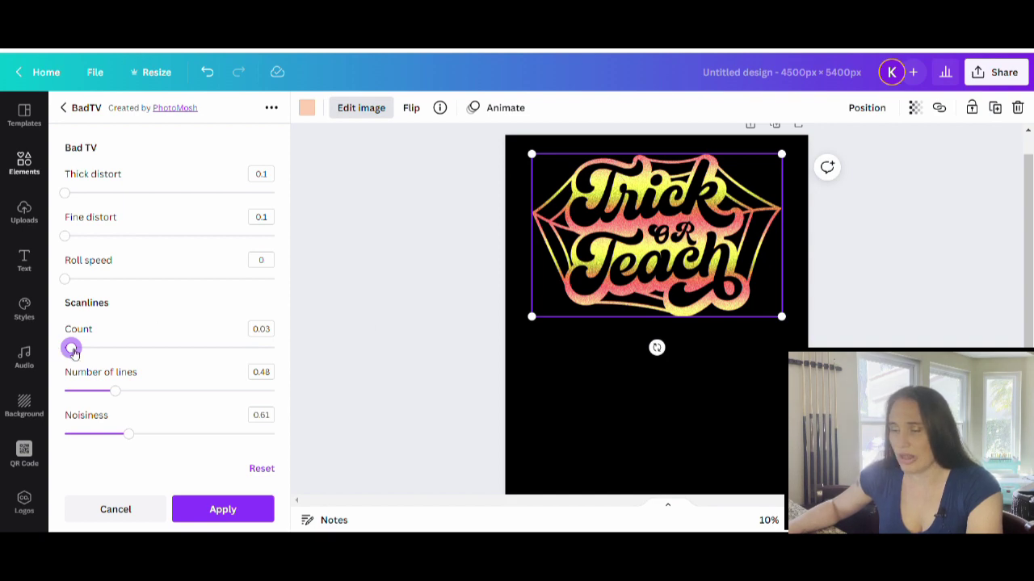
{"action": "left_click_drag", "start_coordinate": [72, 349], "coordinate": [68, 352]}
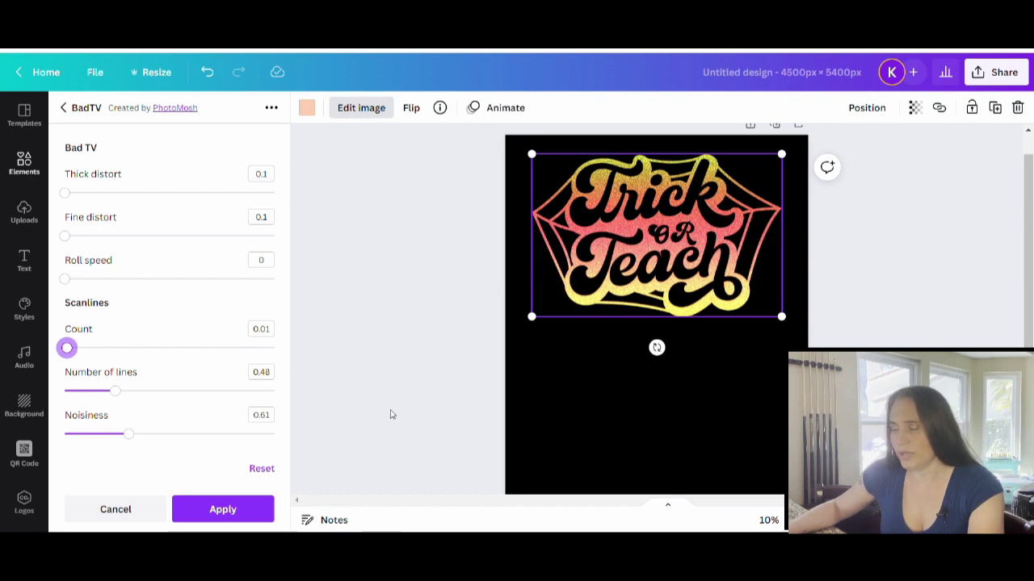
{"action": "left_click_drag", "start_coordinate": [68, 349], "coordinate": [73, 353]}
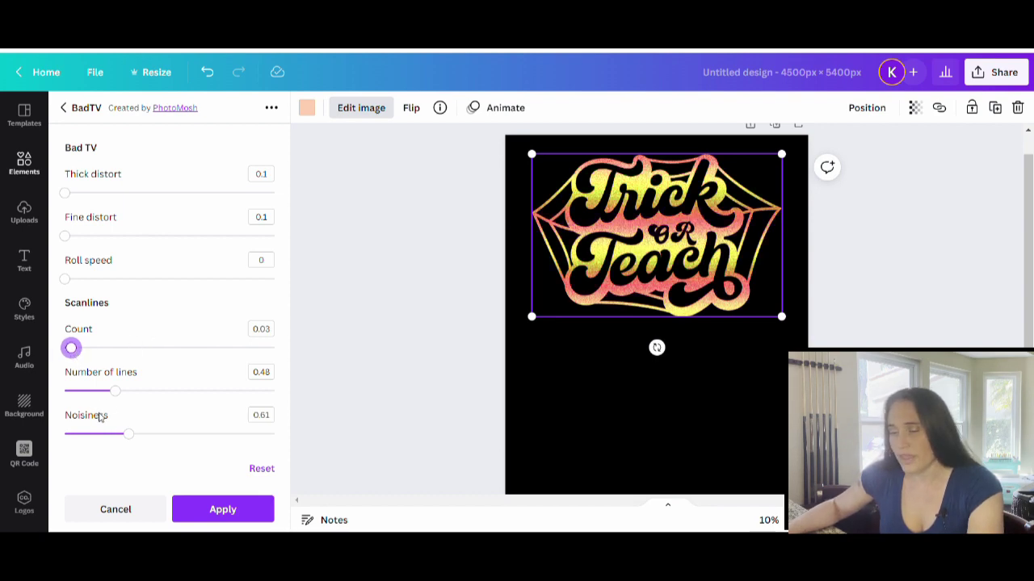
Step: Set the BadTV scanlines' Number of lines to 0.4, comparing it with a value of 0 along the way
{"action": "mouse_move", "coordinate": [115, 392]}
{"action": "left_mouse_down"}
{"action": "mouse_move", "coordinate": [195, 404]}
{"action": "mouse_move", "coordinate": [65, 399]}
{"action": "mouse_move", "coordinate": [168, 401]}
{"action": "mouse_move", "coordinate": [116, 397]}
{"action": "left_mouse_up"}
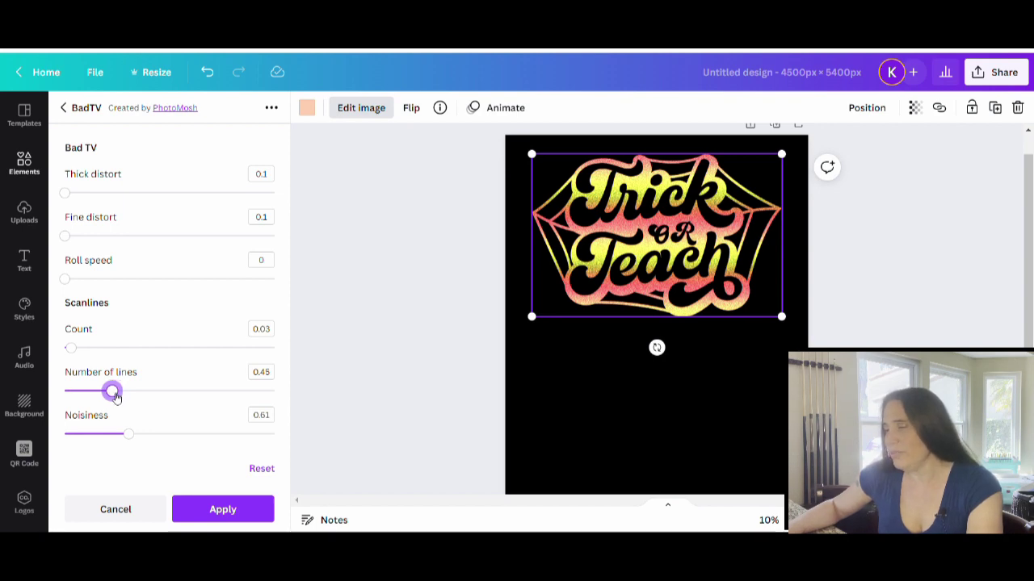
{"action": "left_click_drag", "start_coordinate": [116, 397], "coordinate": [114, 397]}
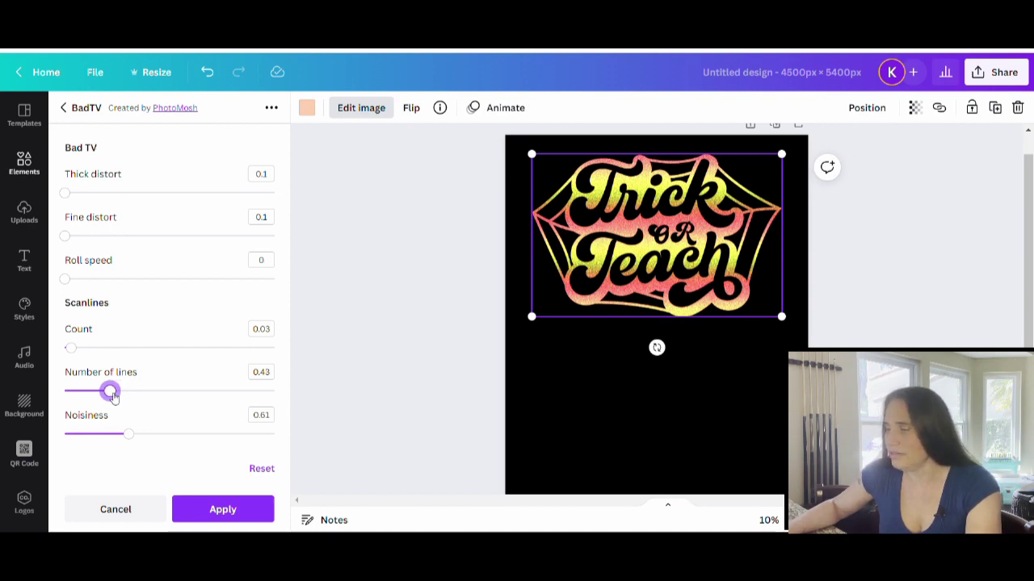
{"action": "left_click_drag", "start_coordinate": [114, 397], "coordinate": [38, 401]}
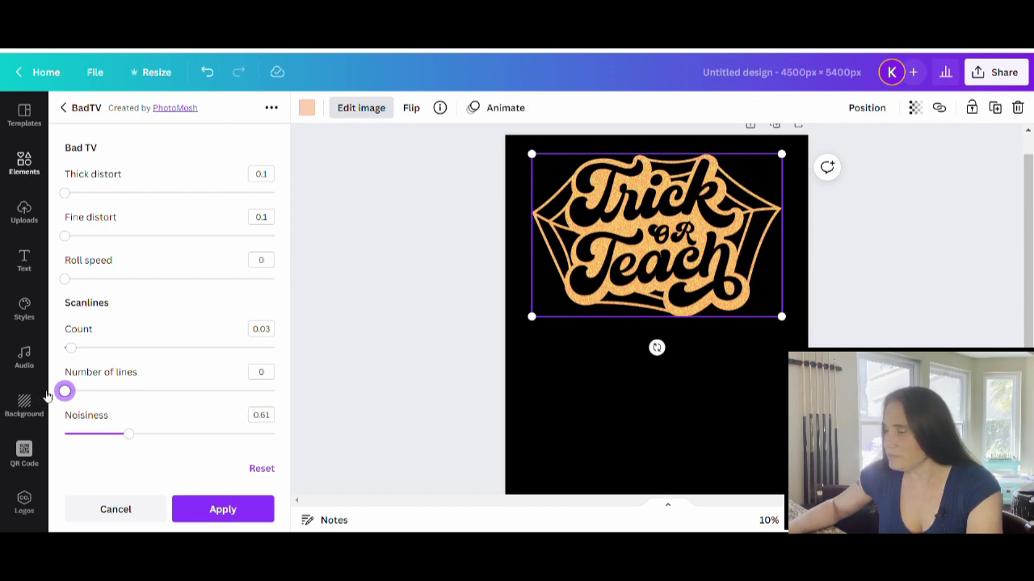
{"action": "left_click_drag", "start_coordinate": [66, 391], "coordinate": [108, 393]}
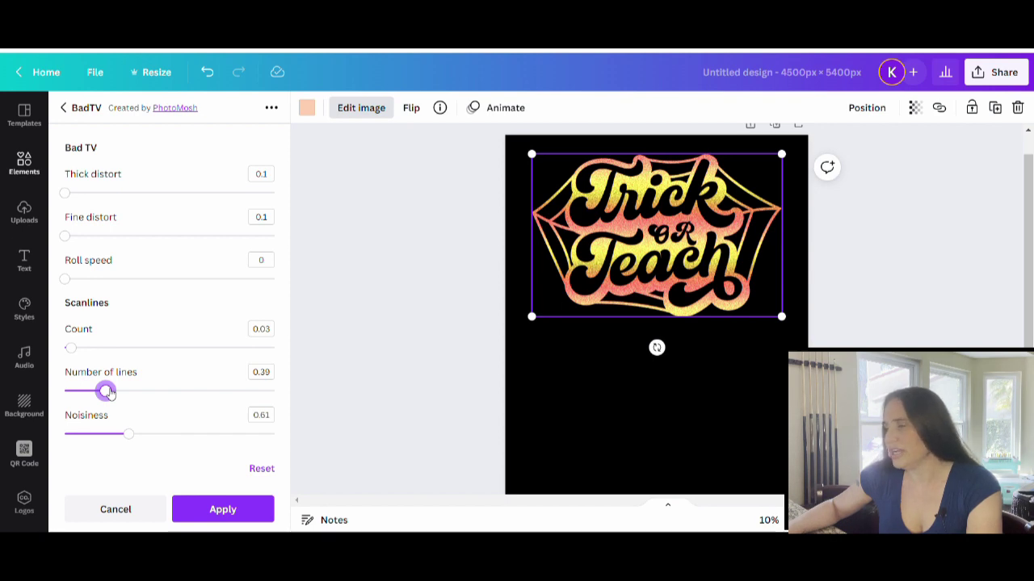
{"action": "left_click_drag", "start_coordinate": [109, 393], "coordinate": [110, 393]}
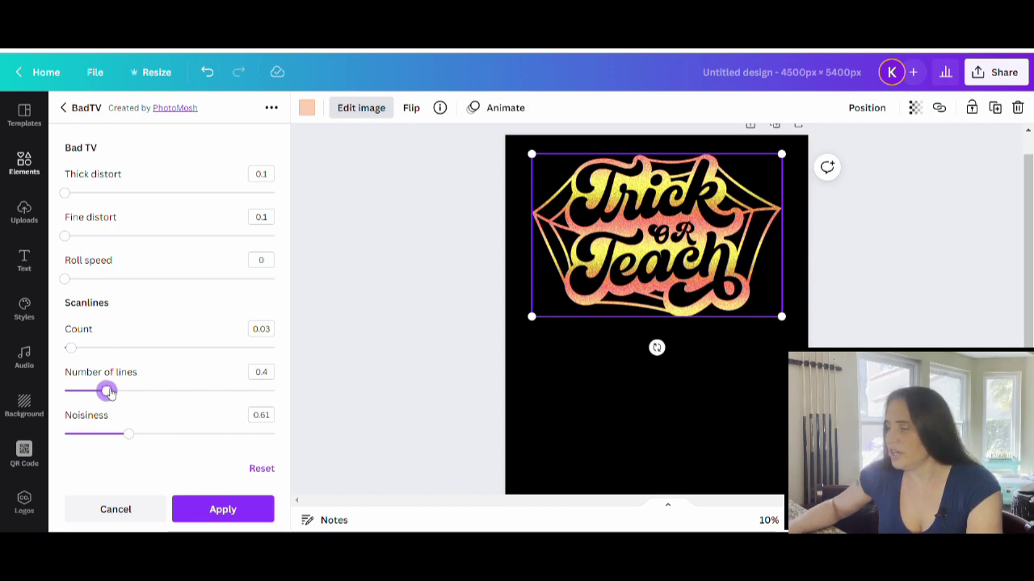
Step: Set the scanline Noisiness to 0.72 and apply the BadTV effect to the lettering
{"action": "left_click_drag", "start_coordinate": [131, 435], "coordinate": [74, 445]}
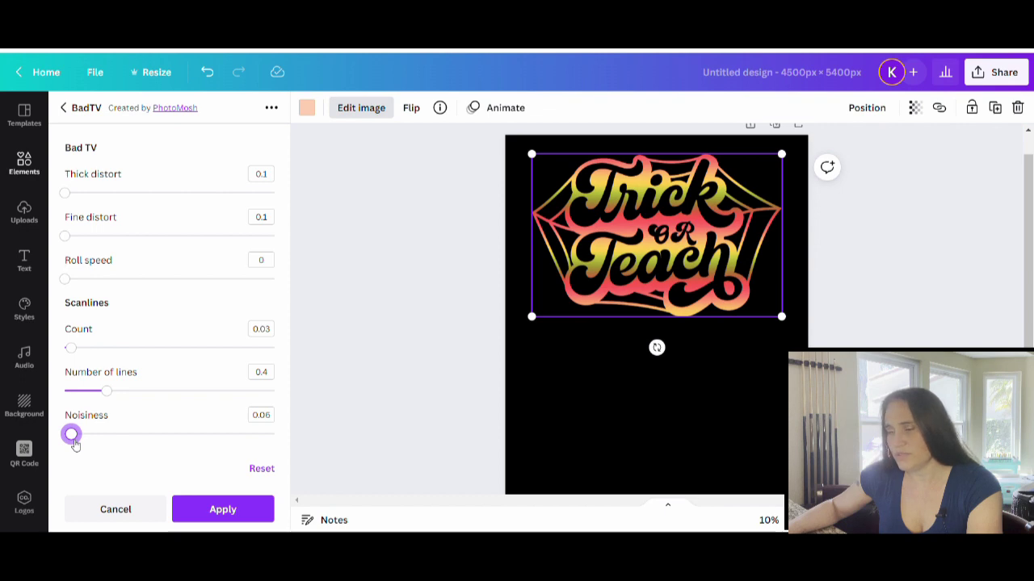
{"action": "left_click_drag", "start_coordinate": [74, 445], "coordinate": [142, 435]}
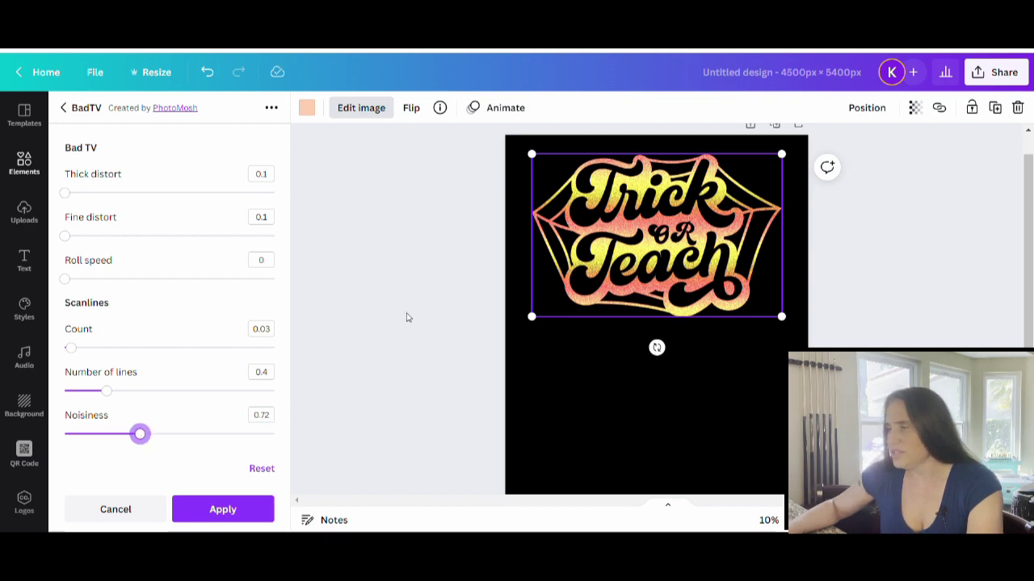
{"action": "left_click", "coordinate": [234, 516]}
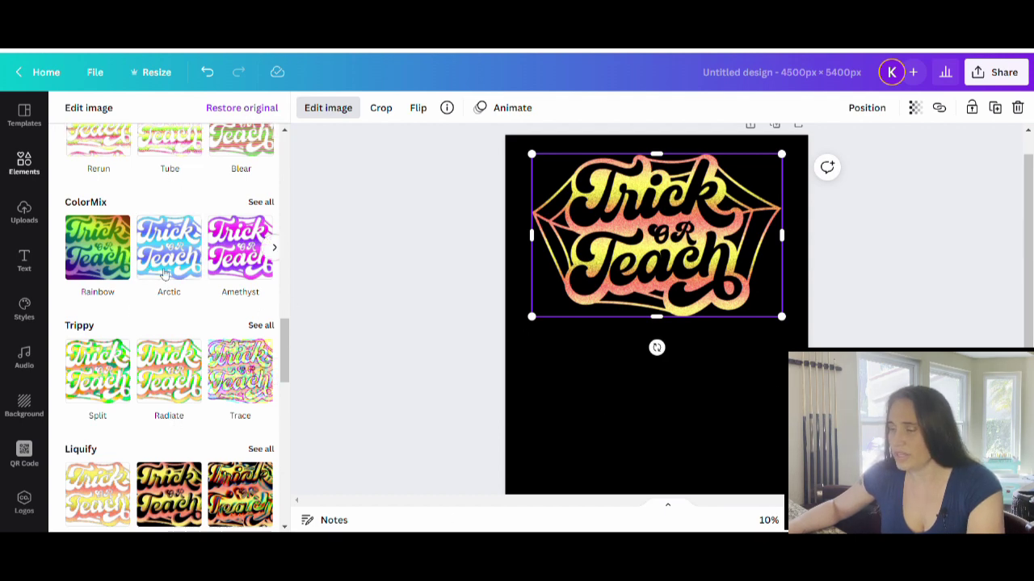
Step: Open the full set of ColorMix presets for the lettering graphic
{"action": "scroll", "coordinate": [162, 278], "scroll_direction": "up", "scroll_amount": 3}
{"action": "scroll", "coordinate": [131, 276], "scroll_direction": "up", "scroll_amount": 1}
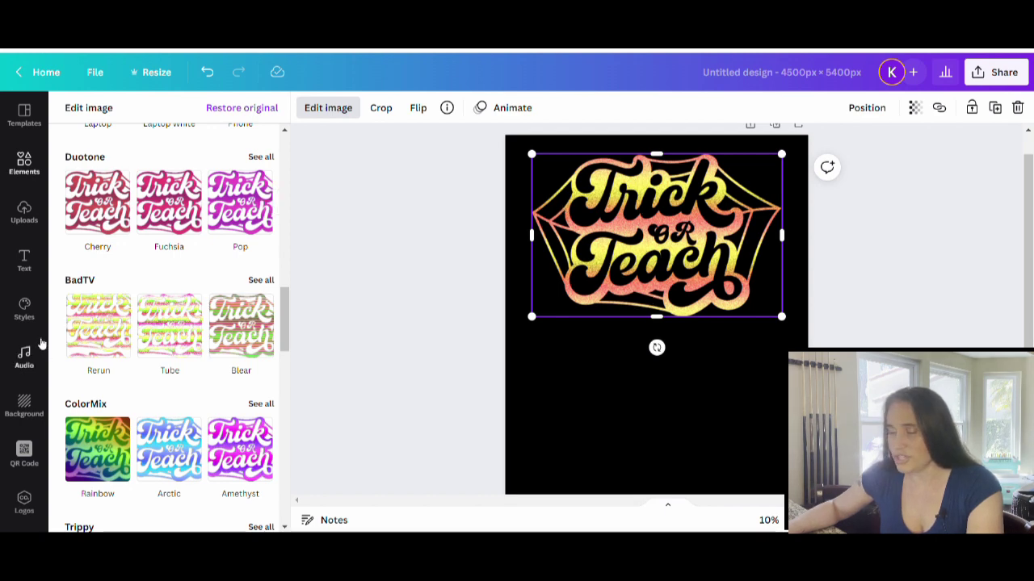
{"action": "scroll", "coordinate": [65, 327], "scroll_direction": "down", "scroll_amount": 1}
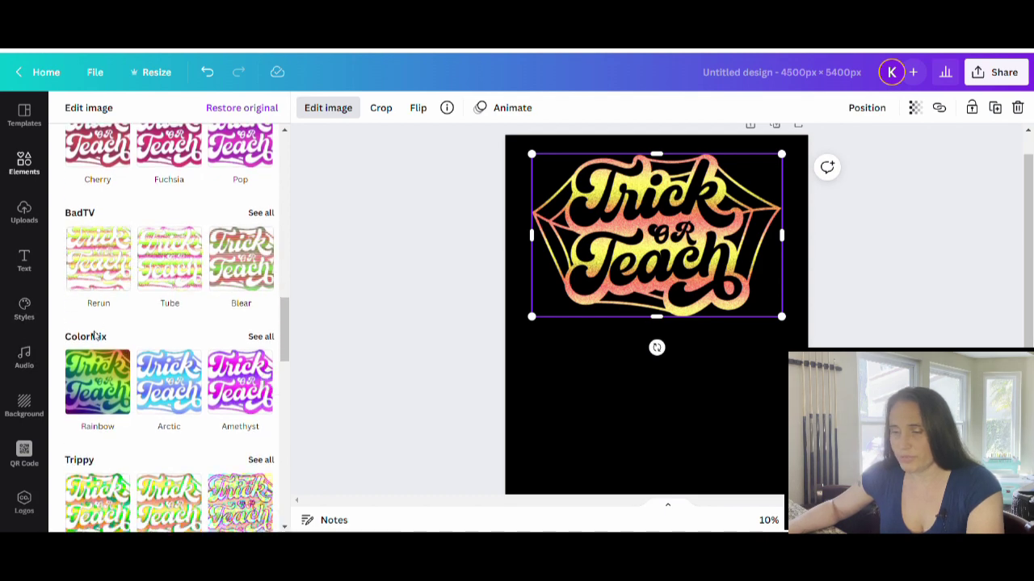
{"action": "left_click", "coordinate": [261, 337]}
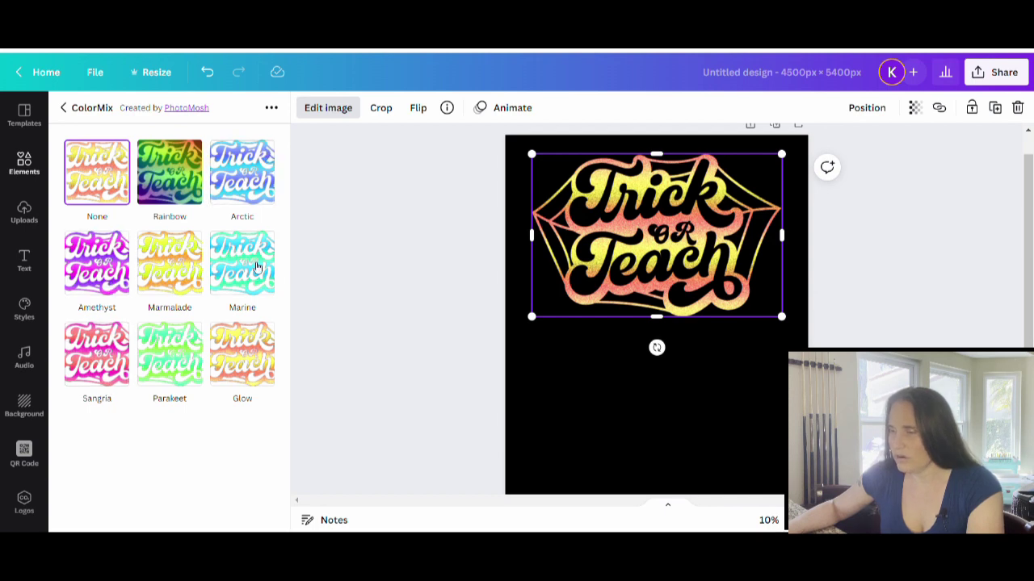
Step: Preview the ColorMix presets Arctic, Marine, Amethyst, Parakeet, Marmalade and Glow on the lettering
{"action": "left_click", "coordinate": [245, 176]}
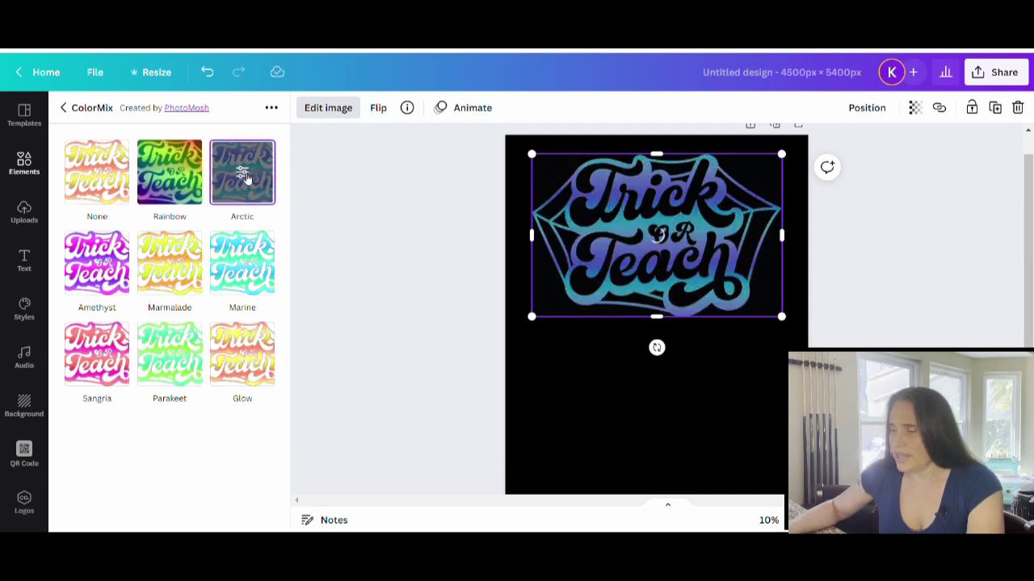
{"action": "left_click", "coordinate": [234, 275]}
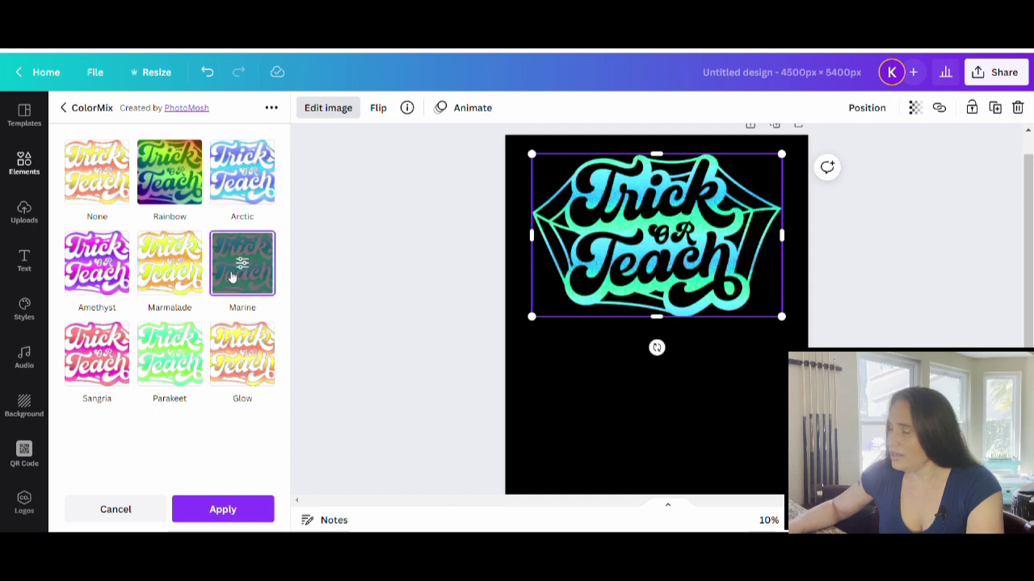
{"action": "left_click", "coordinate": [109, 271]}
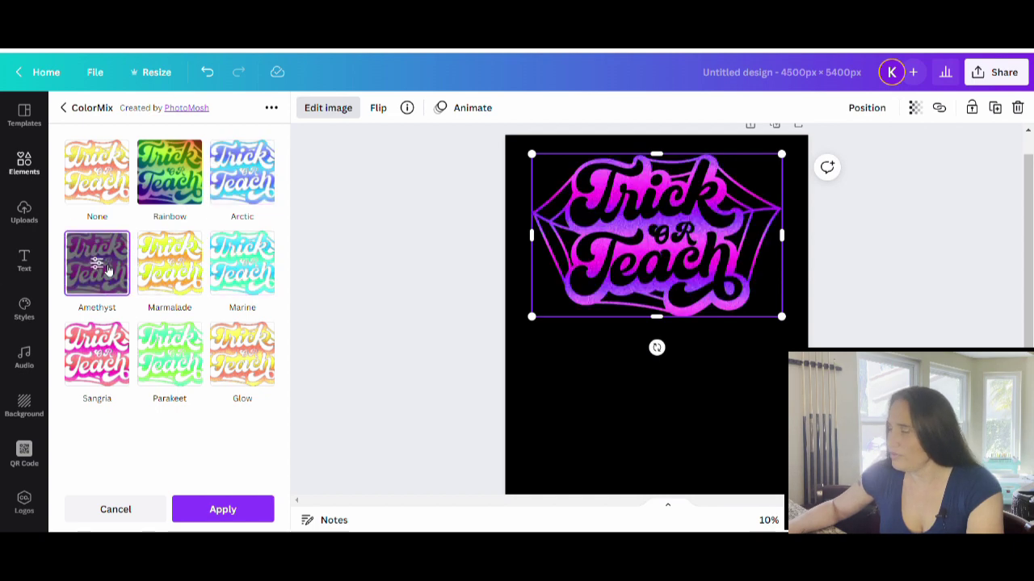
{"action": "left_click", "coordinate": [170, 354]}
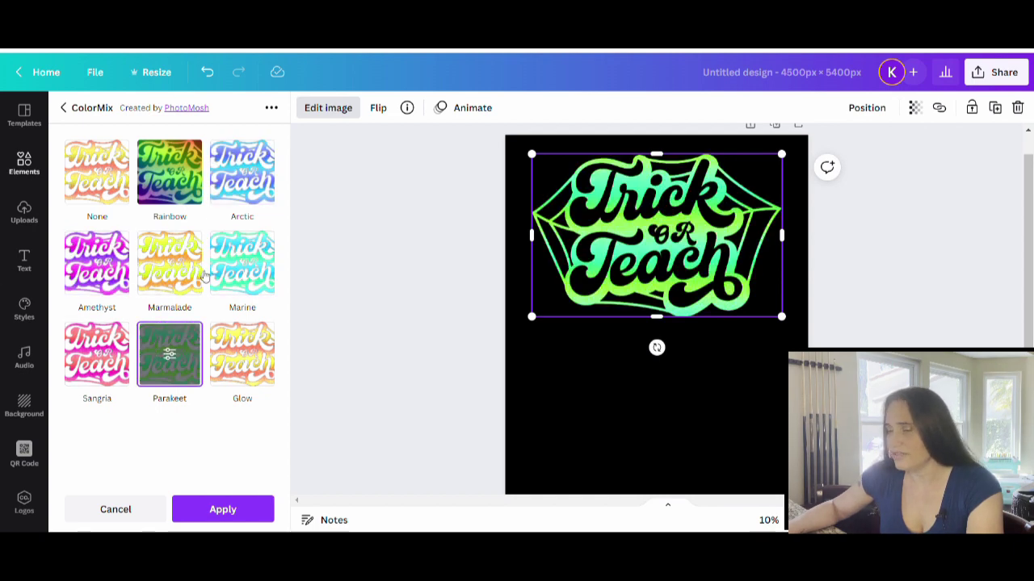
{"action": "left_click", "coordinate": [172, 258]}
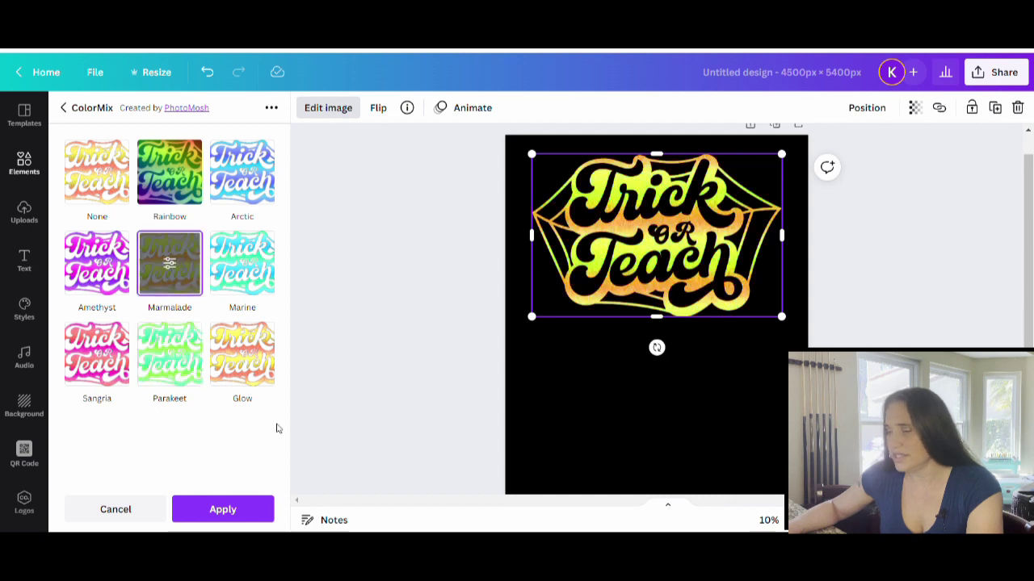
{"action": "left_click", "coordinate": [255, 364]}
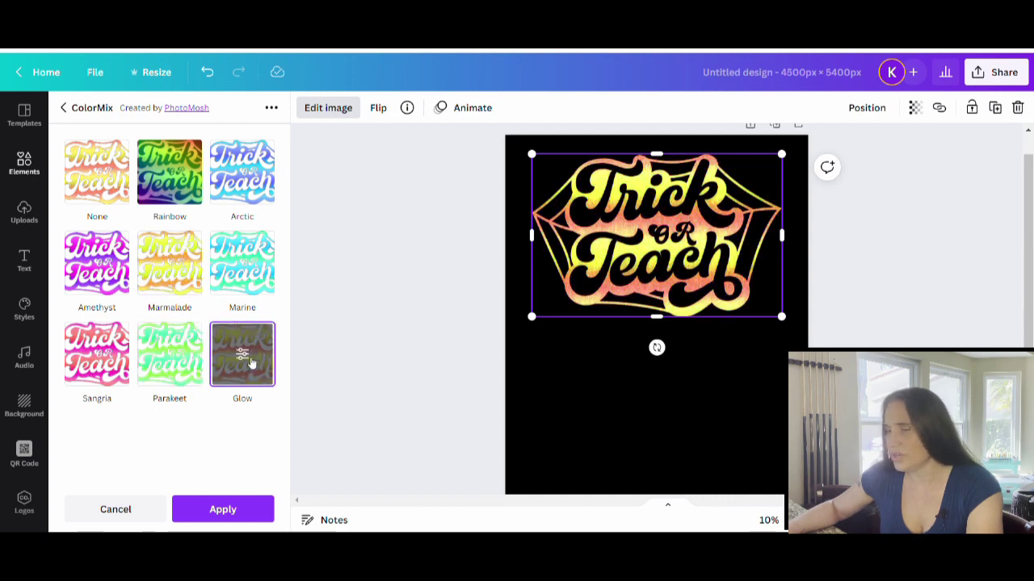
Step: Apply the Marmalade ColorMix preset to the lettering with Hue 0 and Saturation 0.3, and close the image editing options
{"action": "left_click", "coordinate": [176, 255]}
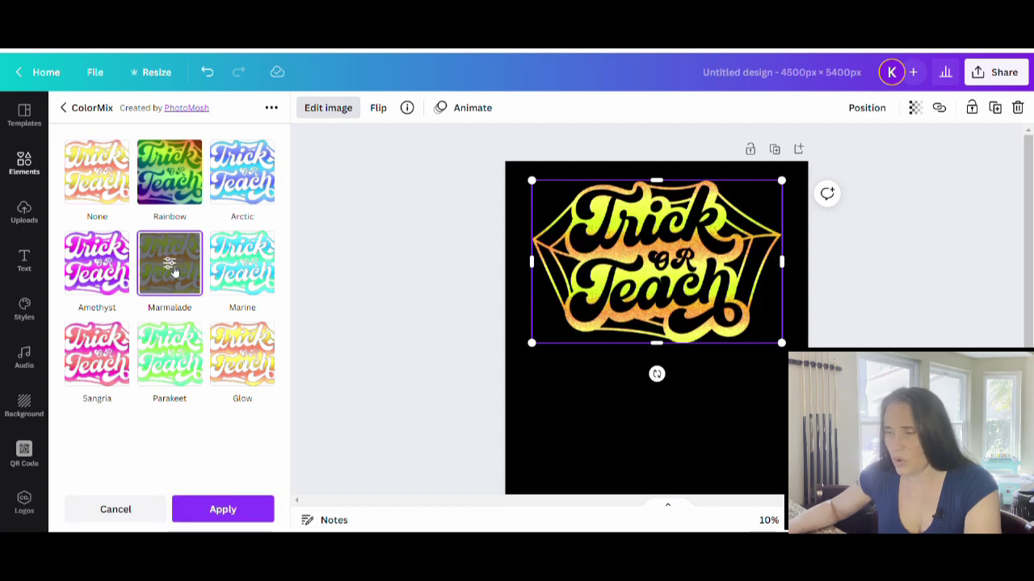
{"action": "left_click", "coordinate": [170, 266]}
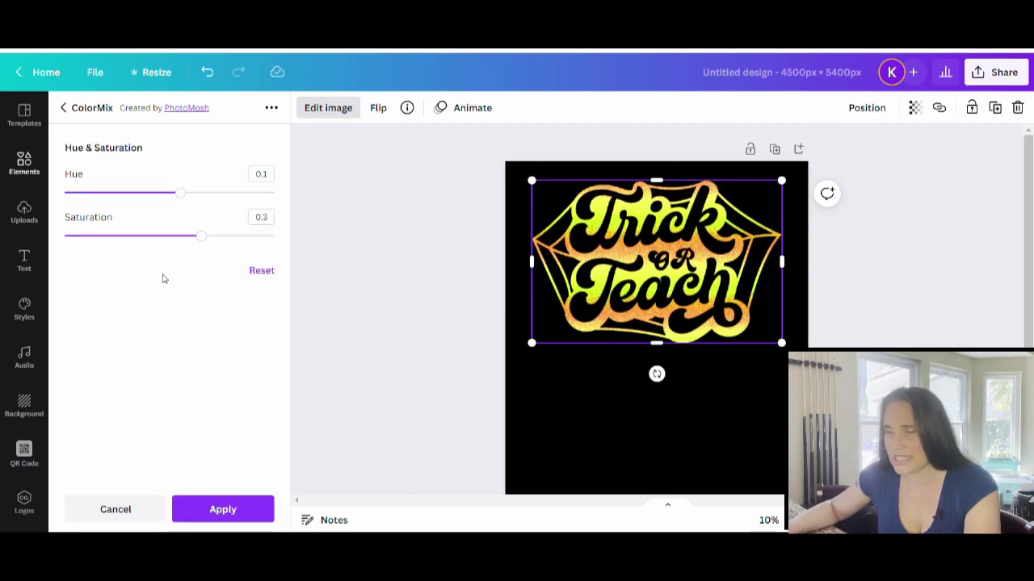
{"action": "left_click", "coordinate": [181, 194]}
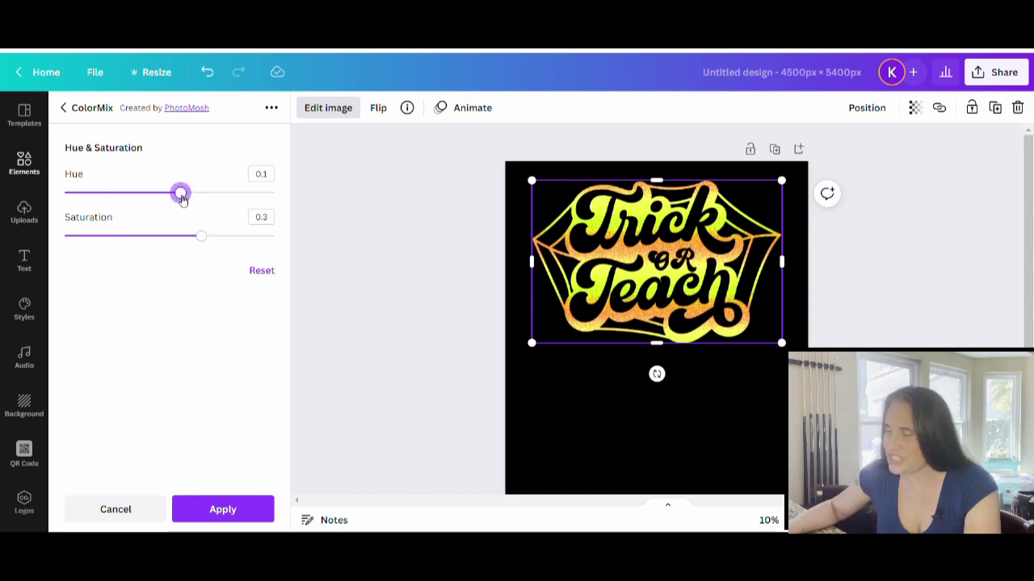
{"action": "mouse_move", "coordinate": [183, 197]}
{"action": "left_mouse_down"}
{"action": "mouse_move", "coordinate": [273, 199]}
{"action": "mouse_move", "coordinate": [35, 206]}
{"action": "mouse_move", "coordinate": [174, 202]}
{"action": "left_mouse_up"}
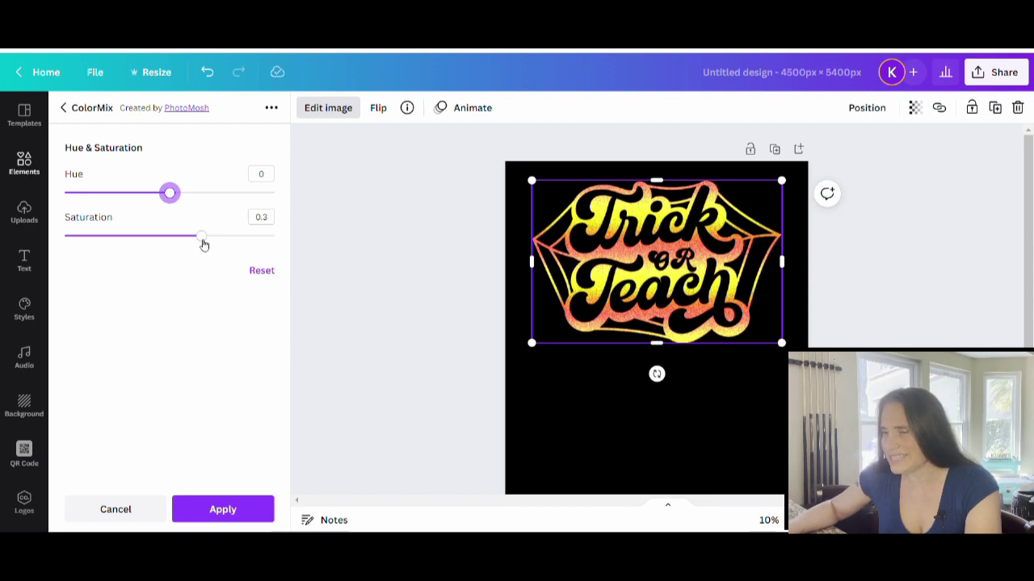
{"action": "mouse_move", "coordinate": [202, 242]}
{"action": "left_mouse_down"}
{"action": "mouse_move", "coordinate": [268, 249]}
{"action": "mouse_move", "coordinate": [58, 245]}
{"action": "mouse_move", "coordinate": [203, 244]}
{"action": "left_mouse_up"}
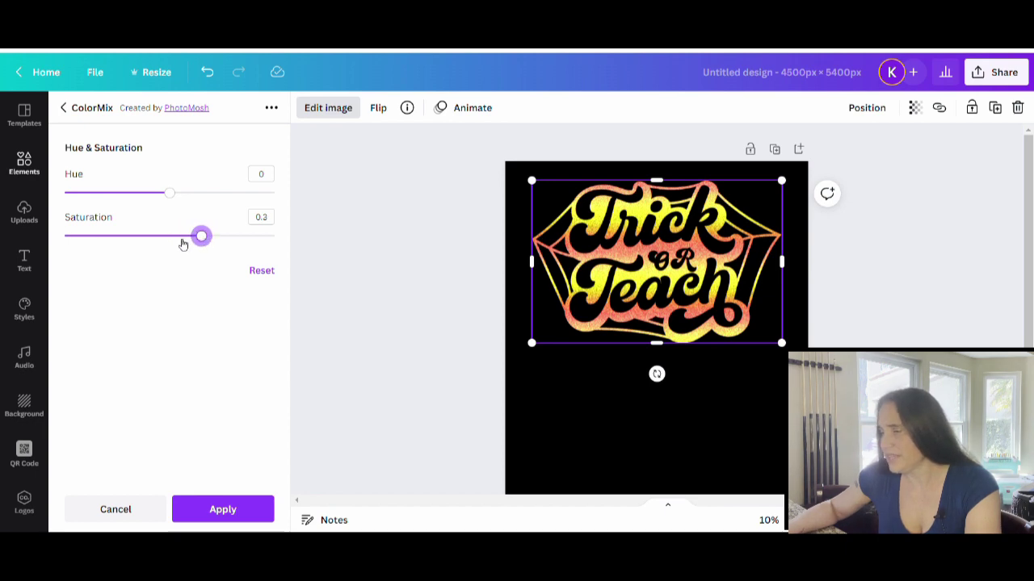
{"action": "left_click", "coordinate": [218, 514]}
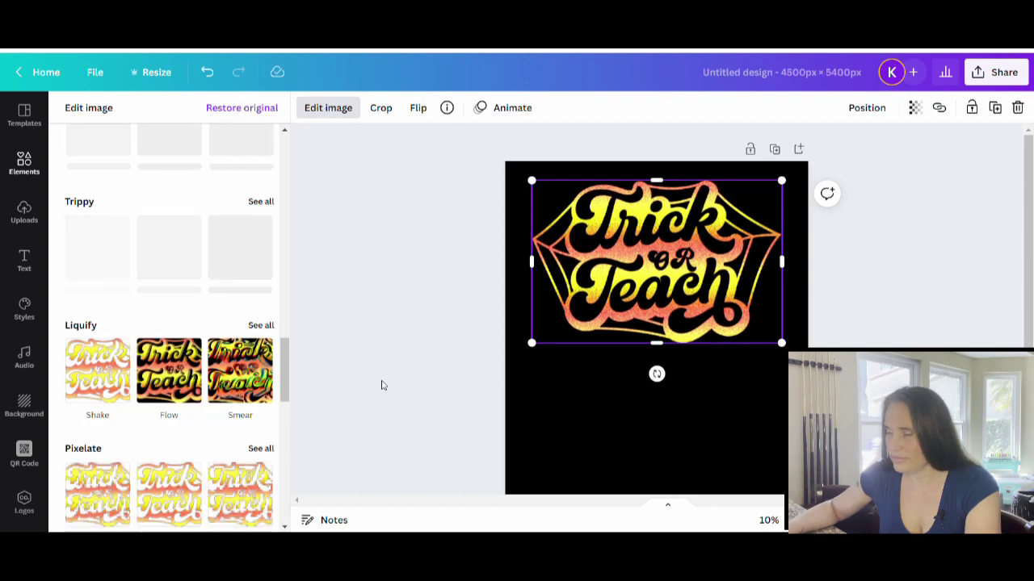
{"action": "left_click", "coordinate": [564, 433]}
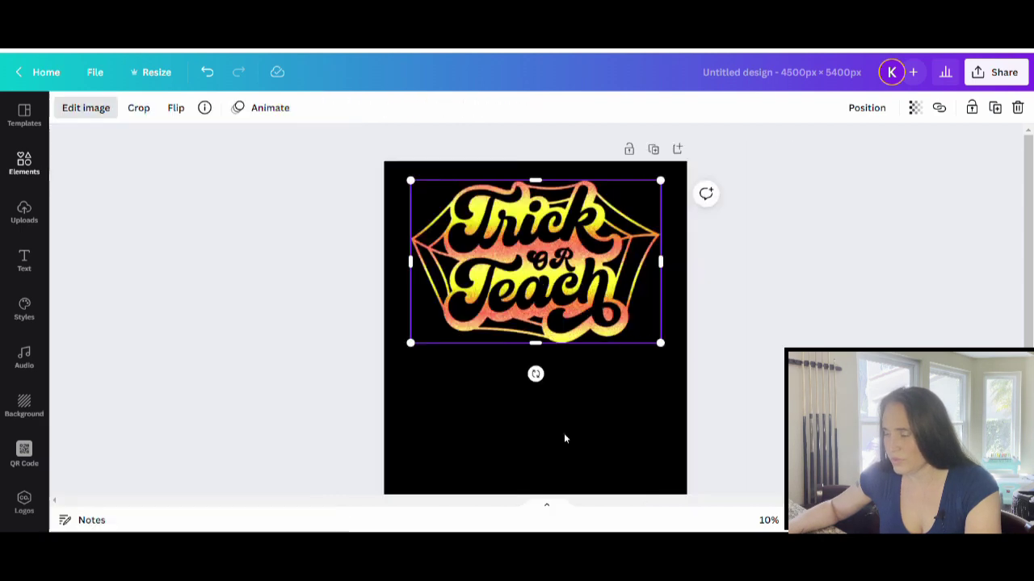
{"action": "left_click", "coordinate": [593, 429]}
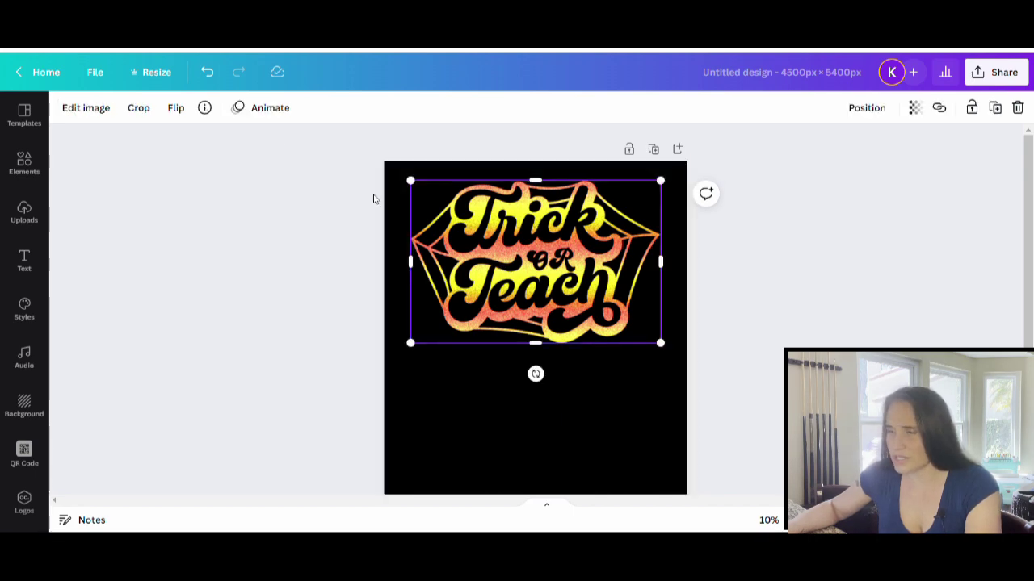
Step: Open the full set of Photogenic presets for the lettering graphic and look through the Warm, Cool, Vivid and Soft groups
{"action": "left_click", "coordinate": [87, 109]}
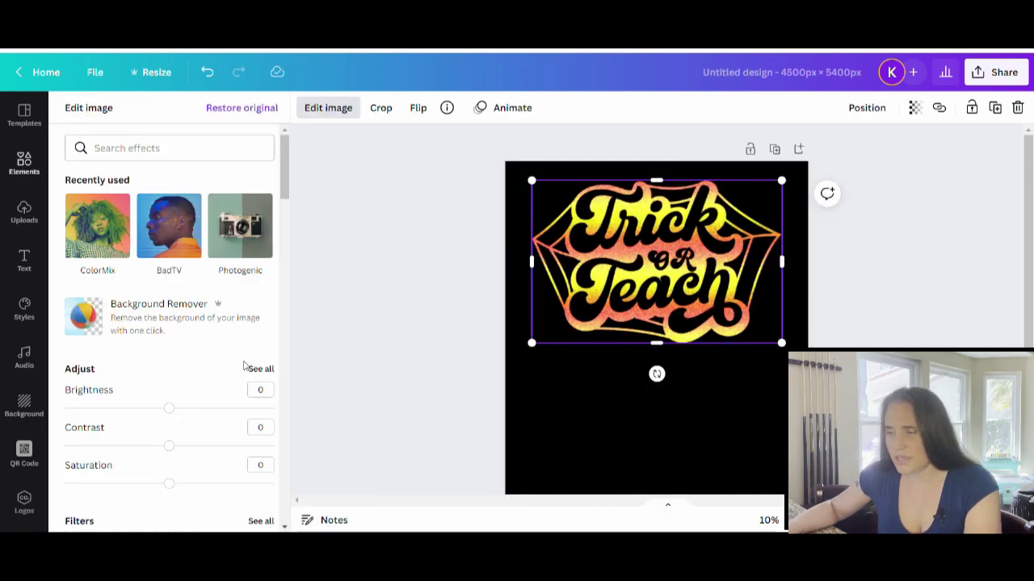
{"action": "left_click", "coordinate": [233, 253]}
{"action": "scroll", "coordinate": [162, 236], "scroll_direction": "down", "scroll_amount": 4}
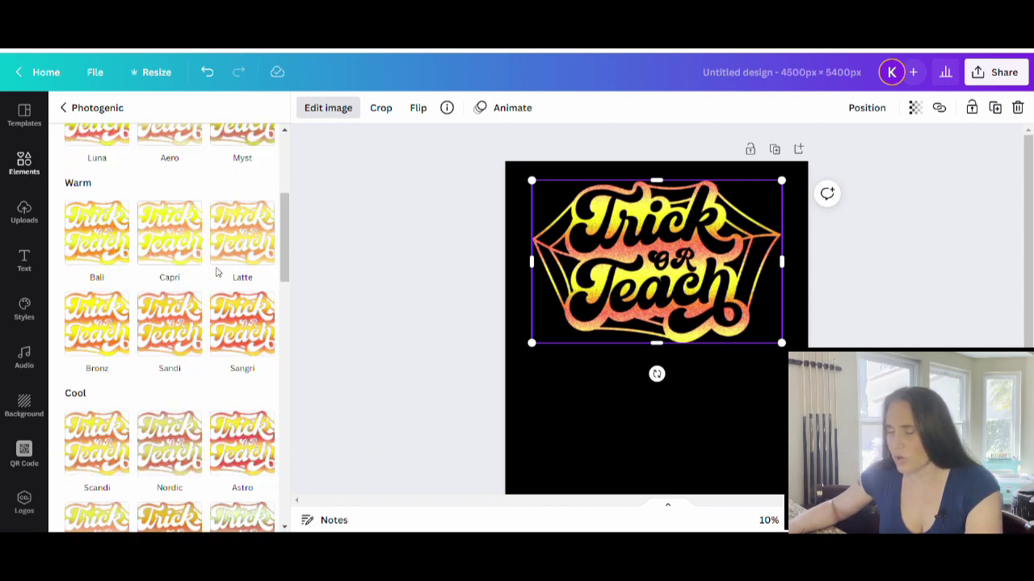
{"action": "scroll", "coordinate": [214, 266], "scroll_direction": "down", "scroll_amount": 3}
{"action": "scroll", "coordinate": [214, 275], "scroll_direction": "down", "scroll_amount": 4}
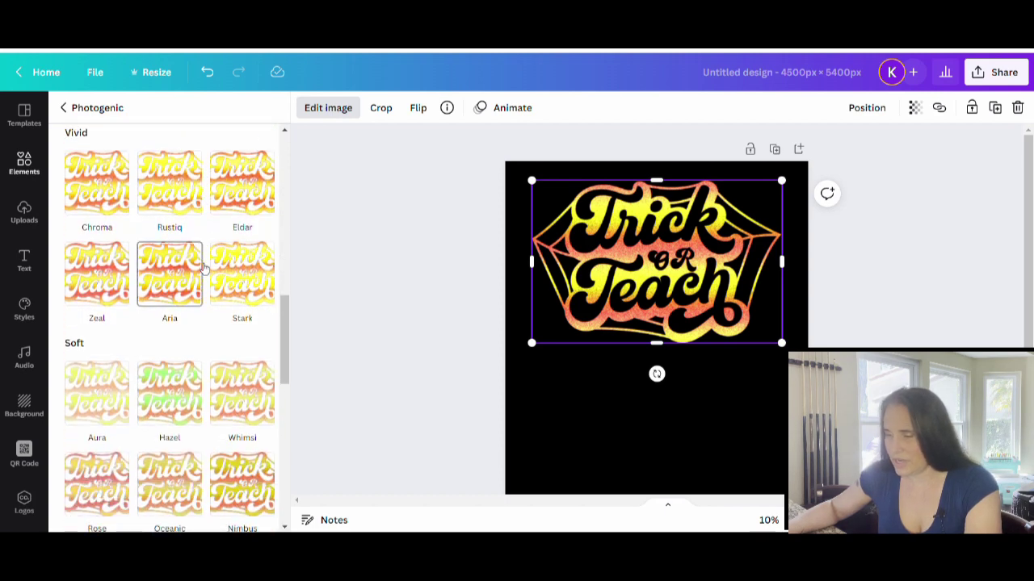
{"action": "scroll", "coordinate": [204, 269], "scroll_direction": "down", "scroll_amount": 1}
{"action": "scroll", "coordinate": [203, 339], "scroll_direction": "down", "scroll_amount": 1}
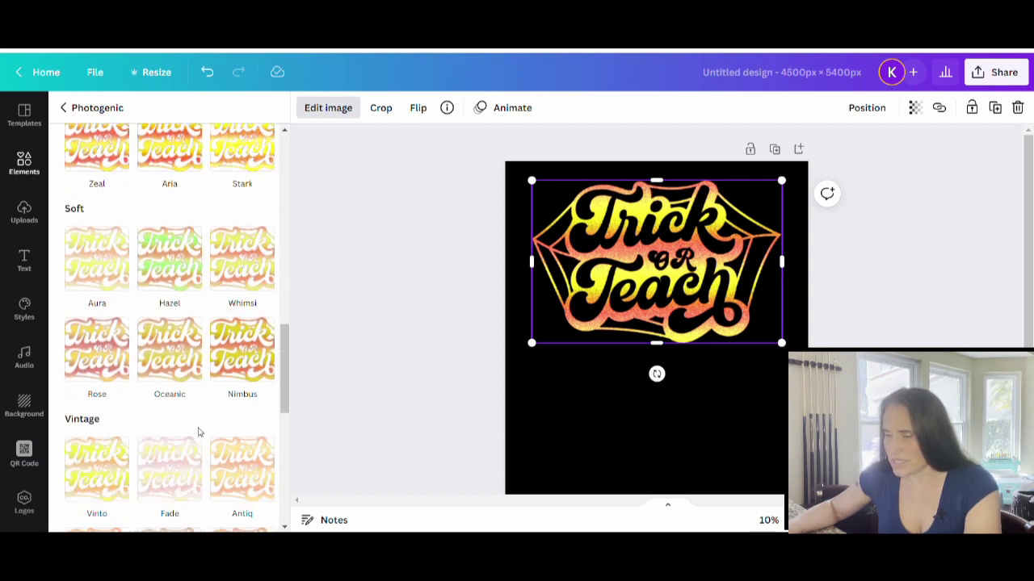
Step: Preview the Photogenic presets Nimbus, Whimsi, Vinto, Antiq, Retro and Nostalg on the lettering
{"action": "left_click", "coordinate": [255, 363]}
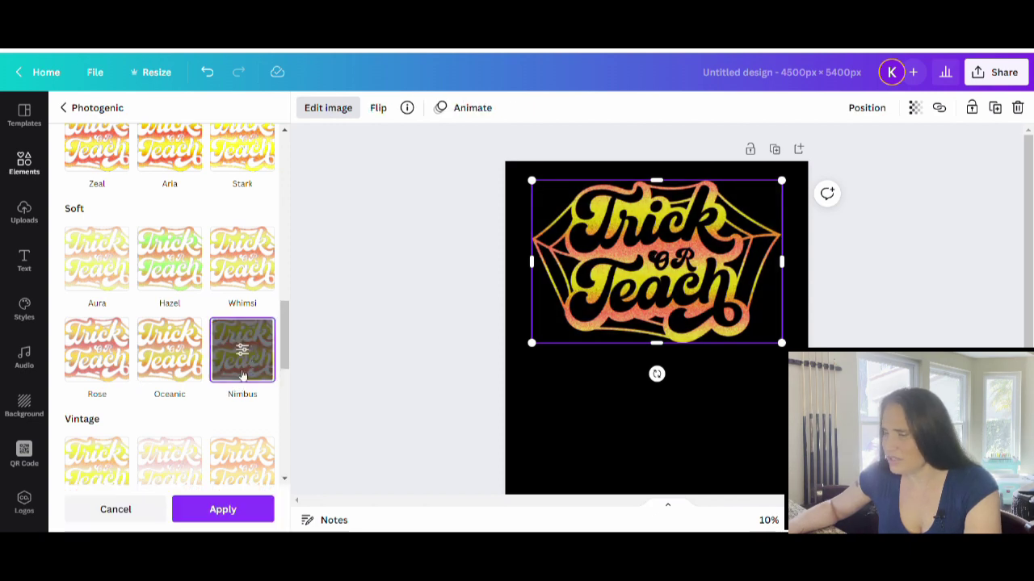
{"action": "left_click", "coordinate": [244, 278]}
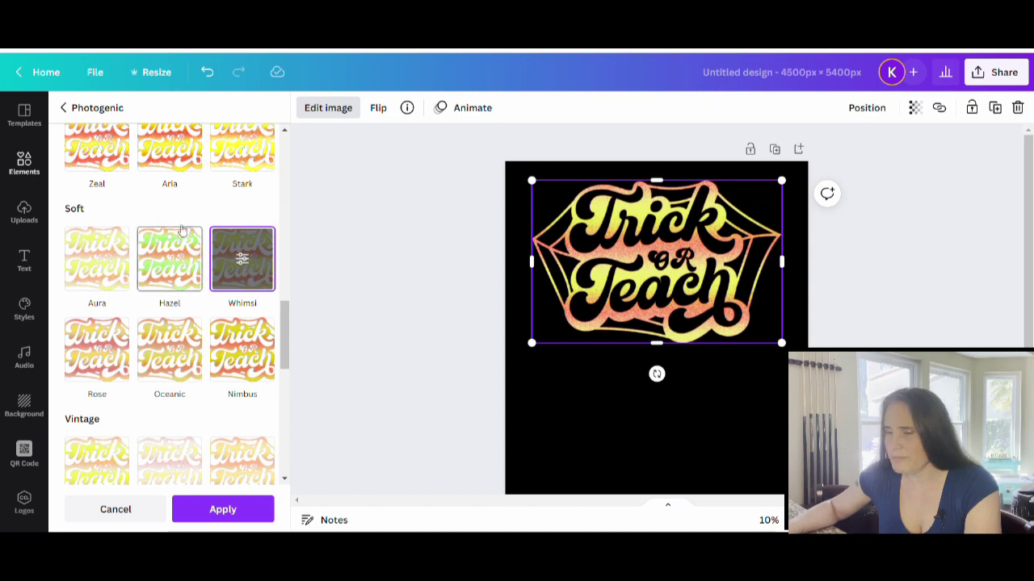
{"action": "scroll", "coordinate": [163, 218], "scroll_direction": "down", "scroll_amount": 2}
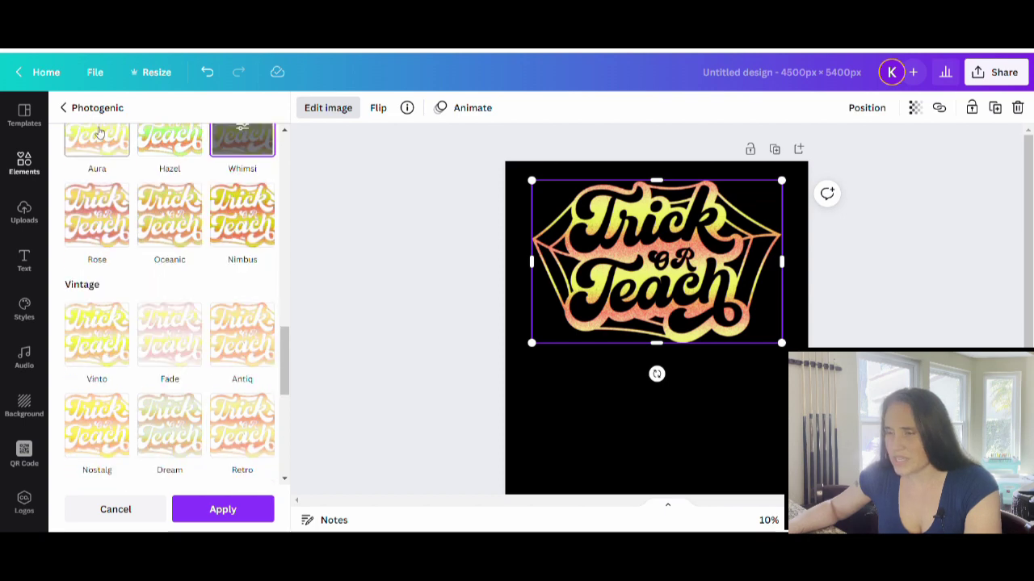
{"action": "left_click", "coordinate": [108, 353]}
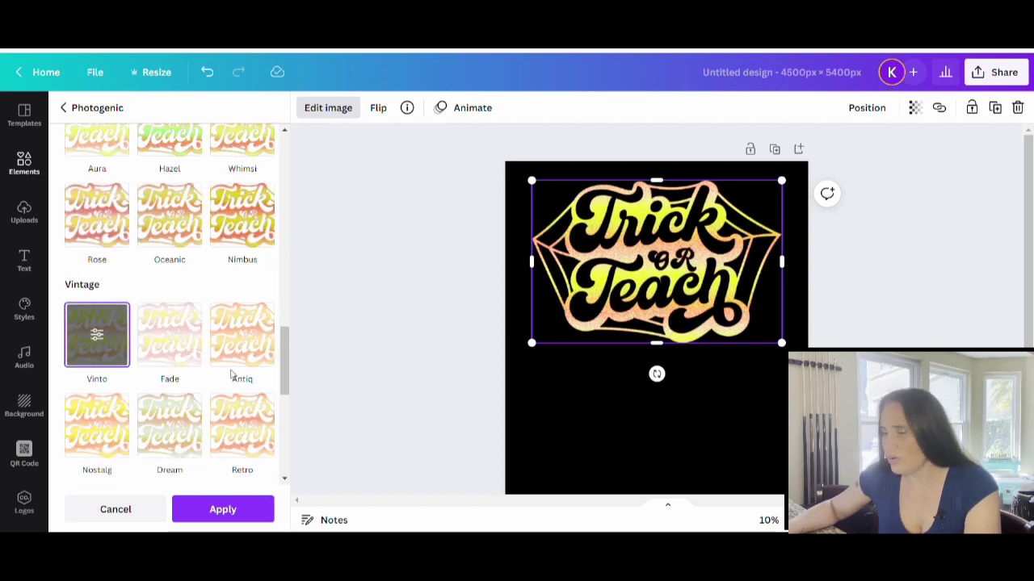
{"action": "left_click", "coordinate": [261, 347]}
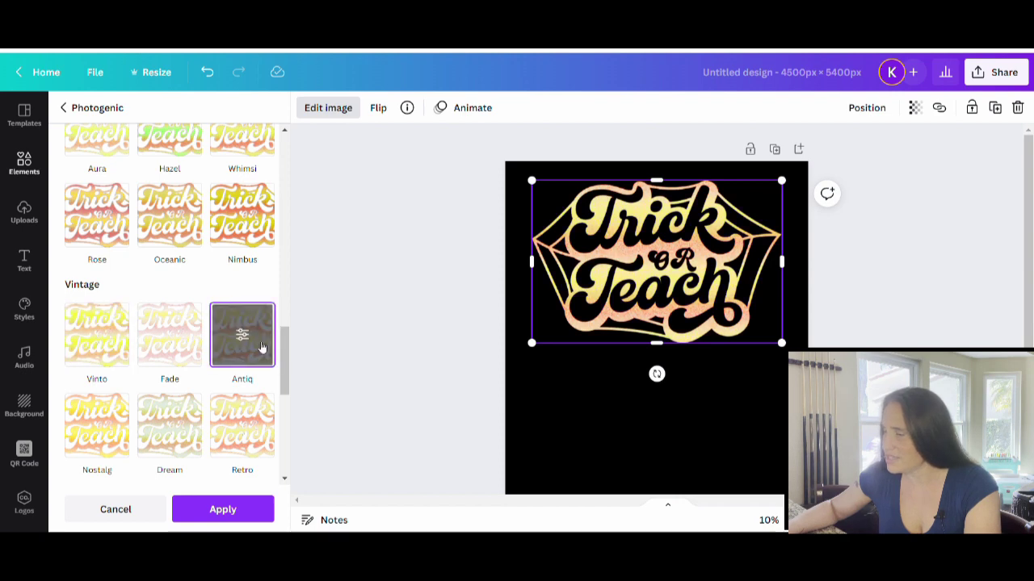
{"action": "left_click", "coordinate": [240, 400]}
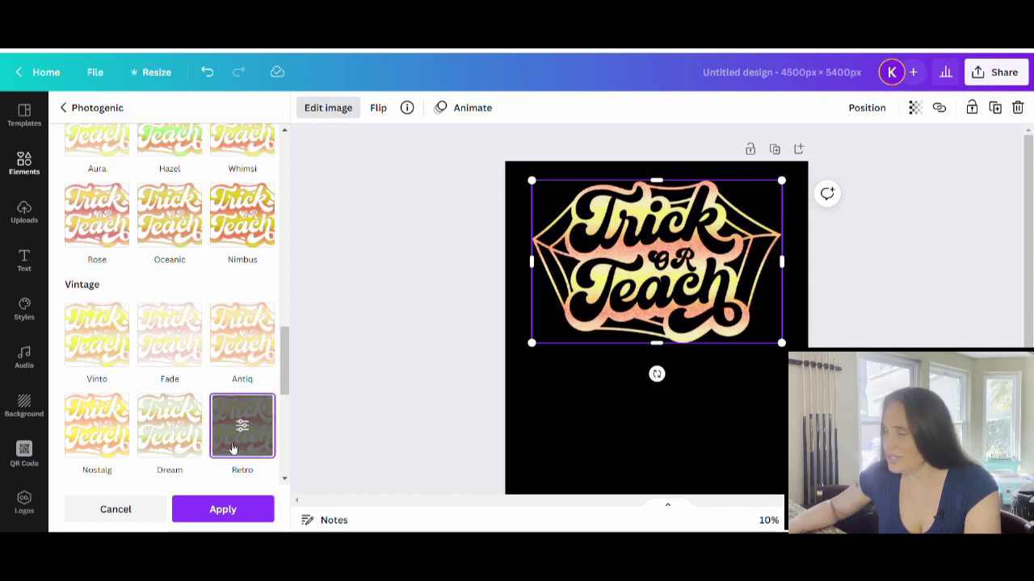
{"action": "left_click", "coordinate": [97, 433]}
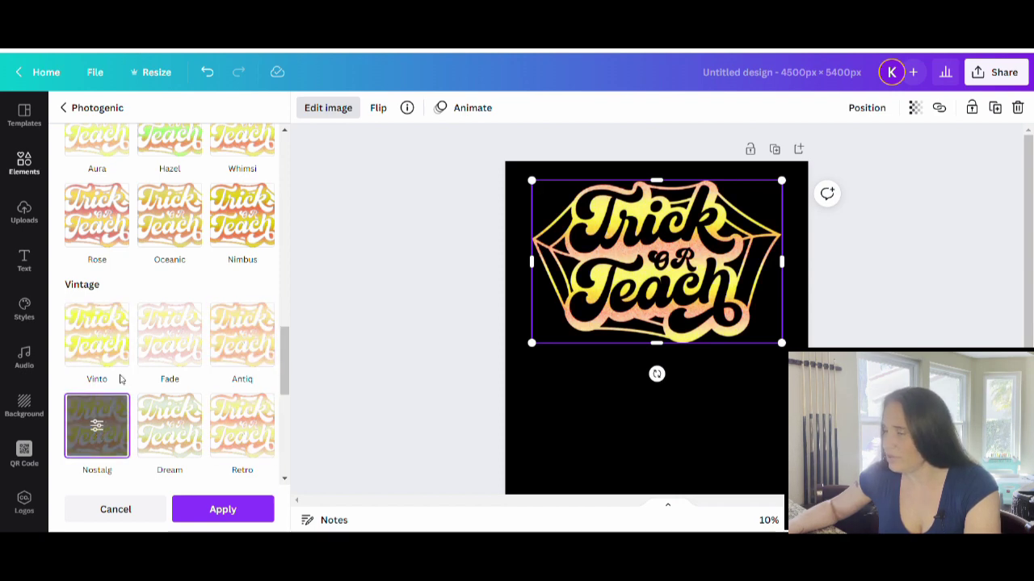
Step: Try the Poster and Newspaper presets on the lettering, and compare them with the Vintage presets Retro and Antiq
{"action": "scroll", "coordinate": [153, 355], "scroll_direction": "down", "scroll_amount": 5}
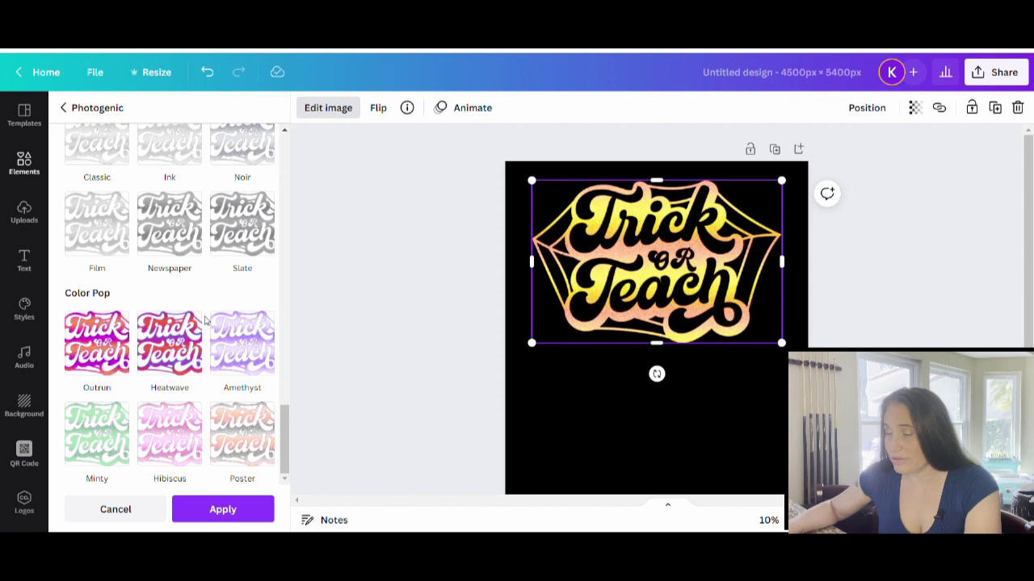
{"action": "left_click", "coordinate": [246, 459]}
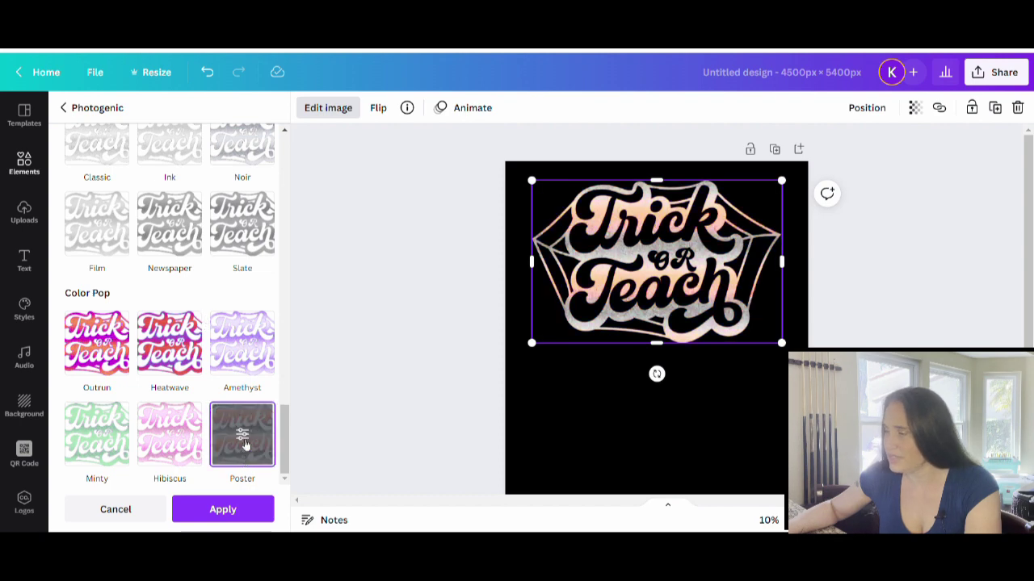
{"action": "scroll", "coordinate": [119, 333], "scroll_direction": "up", "scroll_amount": 3}
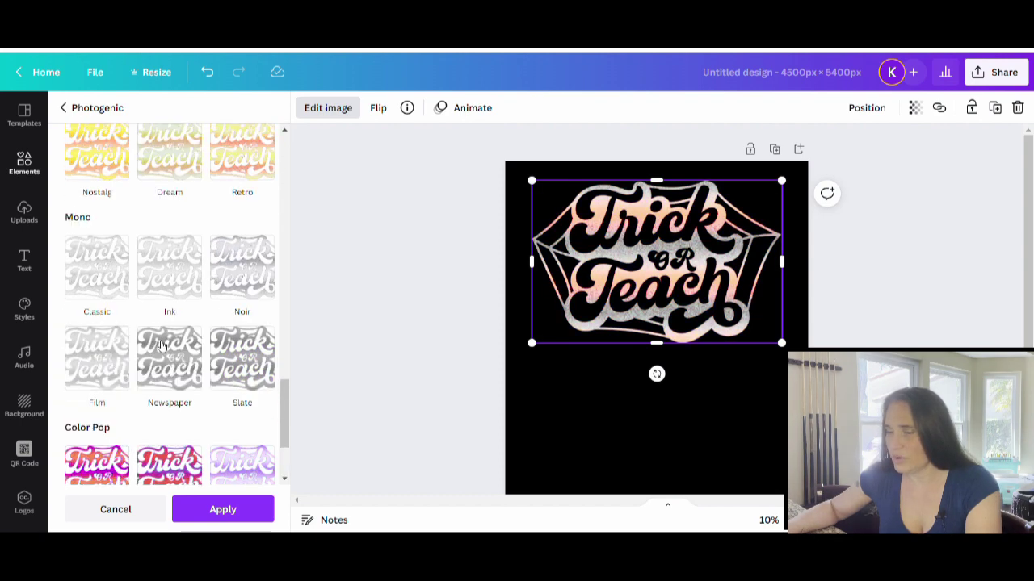
{"action": "left_click", "coordinate": [177, 368]}
{"action": "scroll", "coordinate": [177, 368], "scroll_direction": "up", "scroll_amount": 3}
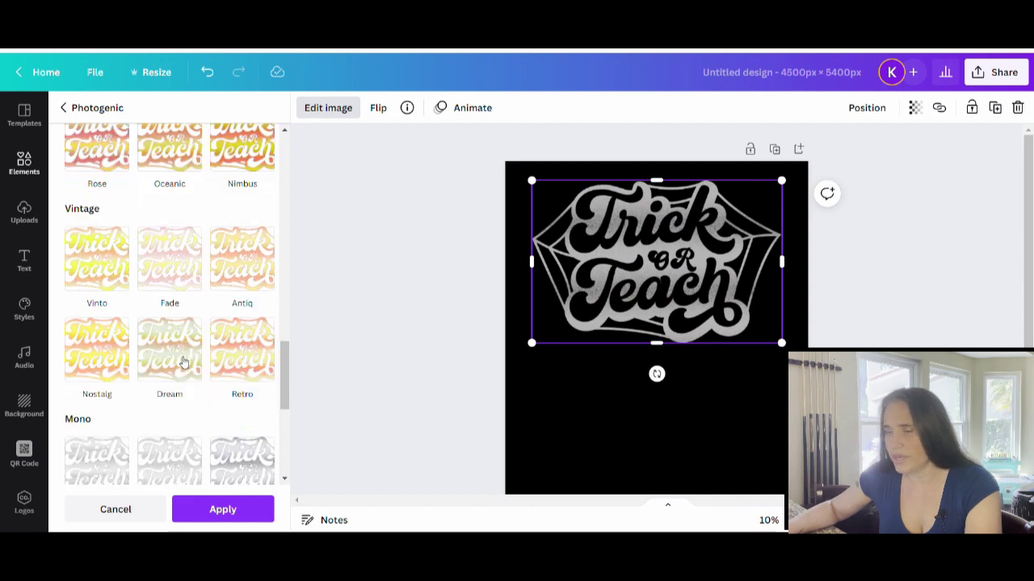
{"action": "left_click", "coordinate": [253, 374]}
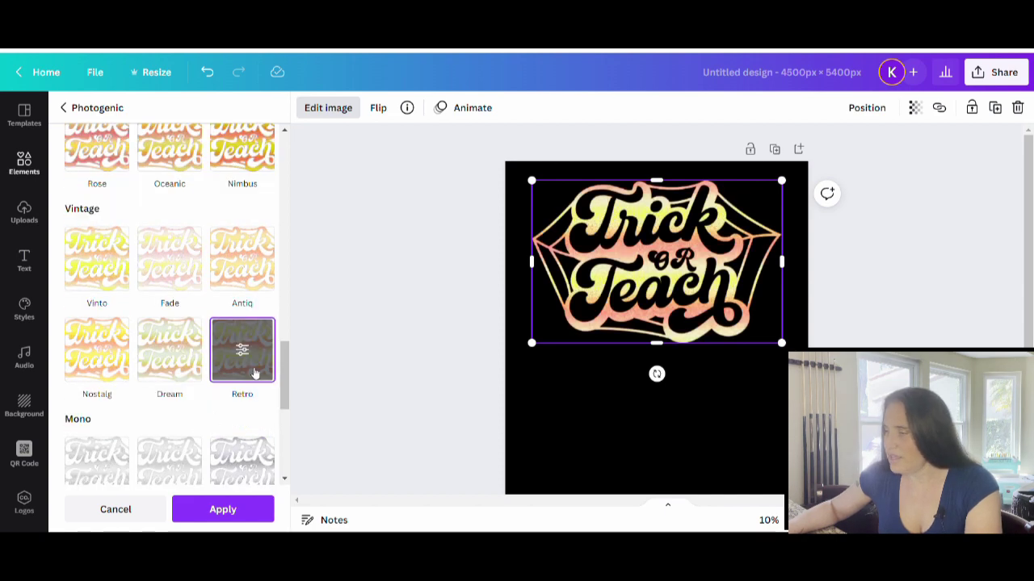
{"action": "left_click", "coordinate": [242, 263]}
Step: Preview the Photogenic presets Hazel, Nimbus, Tundra, Arctic and Sangri on the lettering
{"action": "scroll", "coordinate": [240, 258], "scroll_direction": "up", "scroll_amount": 1}
{"action": "scroll", "coordinate": [106, 293], "scroll_direction": "up", "scroll_amount": 1}
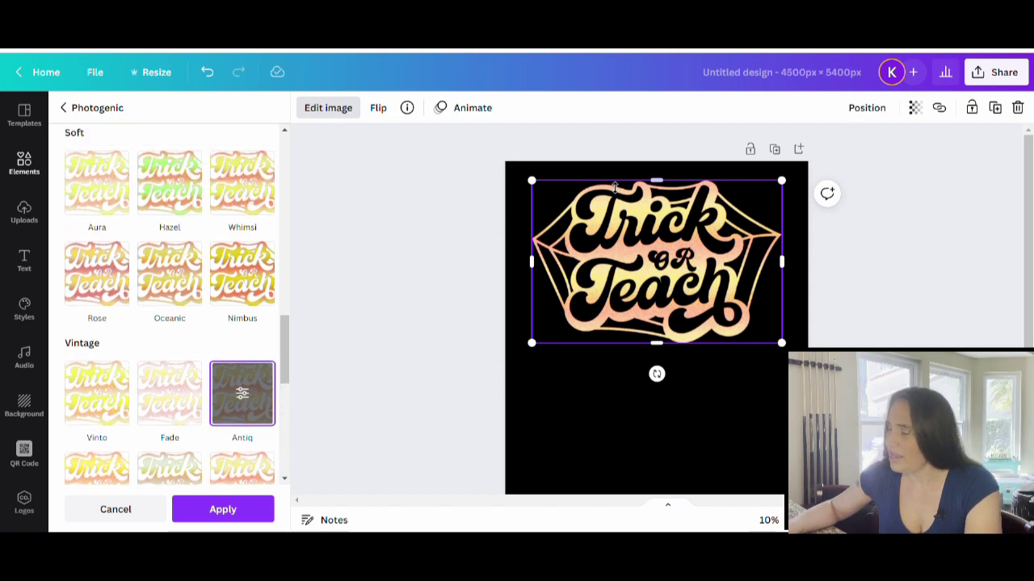
{"action": "scroll", "coordinate": [160, 323], "scroll_direction": "up", "scroll_amount": 1}
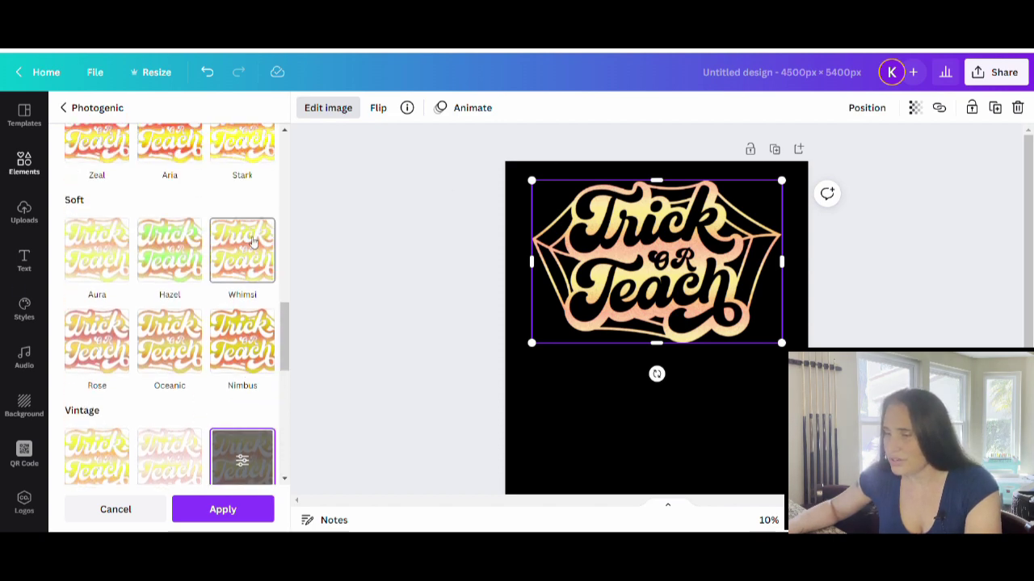
{"action": "left_click", "coordinate": [157, 253]}
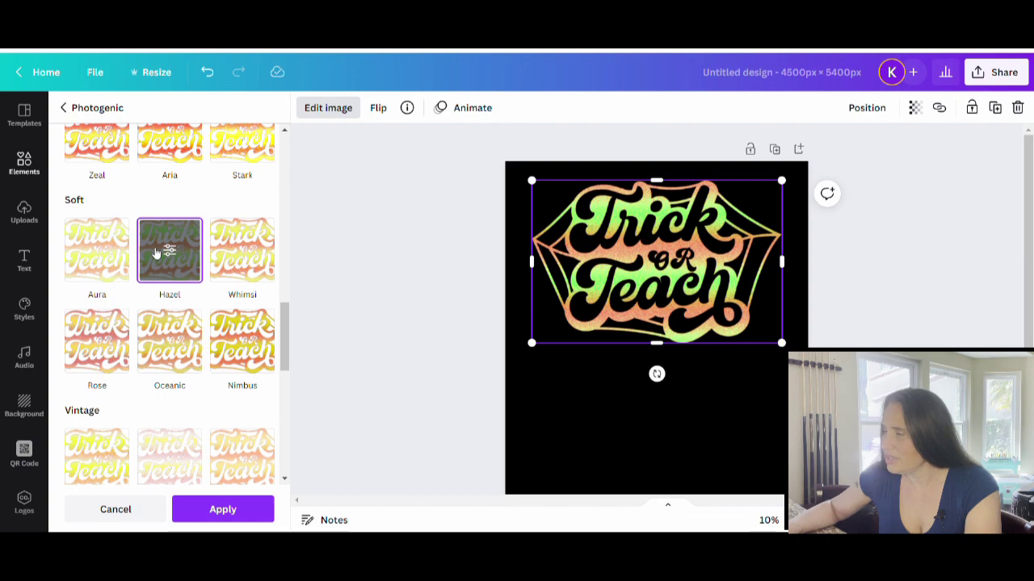
{"action": "left_click", "coordinate": [242, 343]}
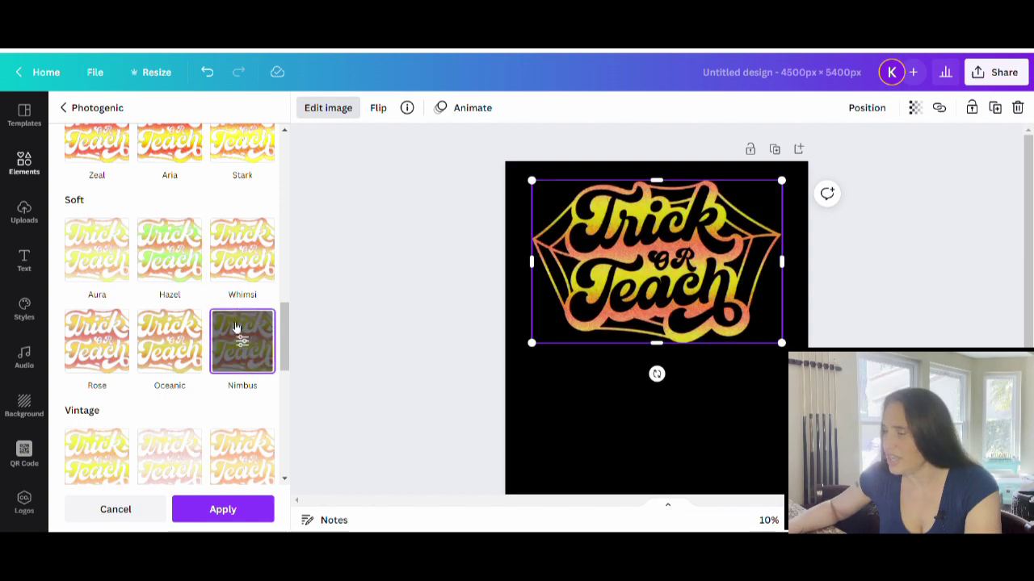
{"action": "scroll", "coordinate": [192, 349], "scroll_direction": "up", "scroll_amount": 5}
{"action": "left_click", "coordinate": [234, 268]}
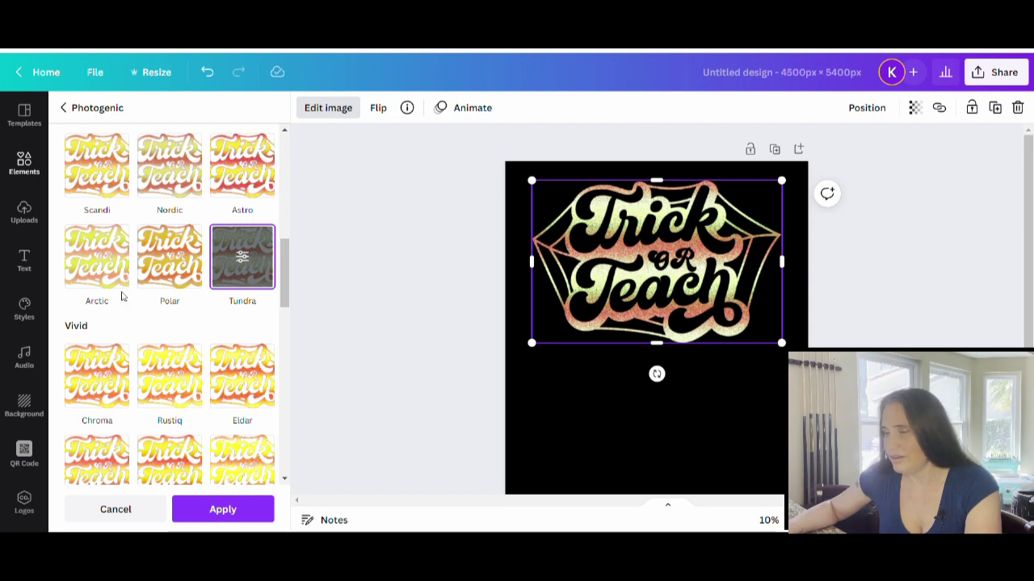
{"action": "scroll", "coordinate": [121, 297], "scroll_direction": "up", "scroll_amount": 3}
{"action": "left_click", "coordinate": [97, 393]}
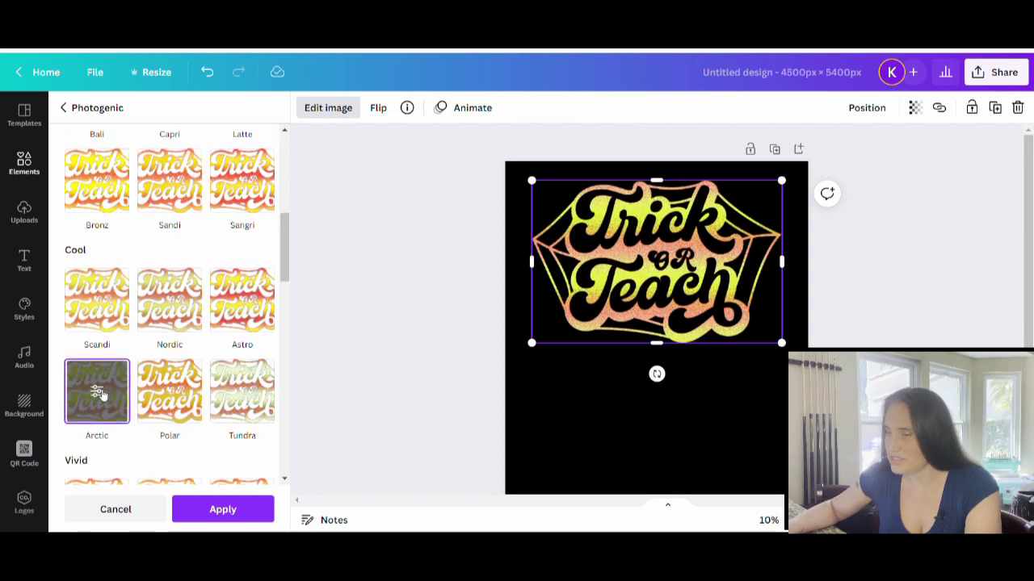
{"action": "left_click", "coordinate": [251, 209]}
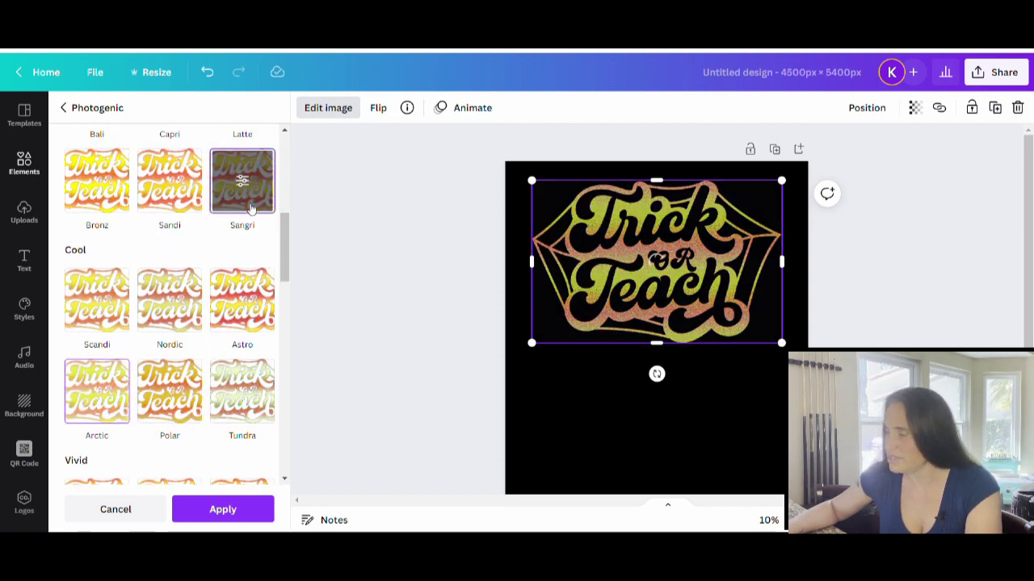
Step: Preview the Warm preset Sandi and the Natural presets Aero, Flint, Belvedere and Luna on the lettering
{"action": "scroll", "coordinate": [252, 211], "scroll_direction": "up", "scroll_amount": 3}
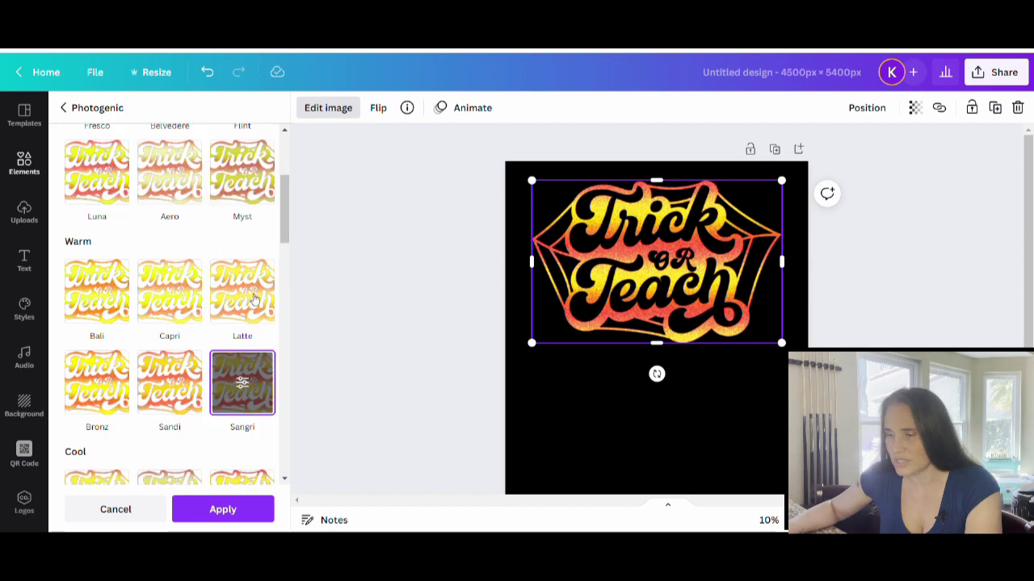
{"action": "left_click", "coordinate": [187, 376]}
{"action": "scroll", "coordinate": [190, 369], "scroll_direction": "up", "scroll_amount": 3}
{"action": "left_click", "coordinate": [199, 384]}
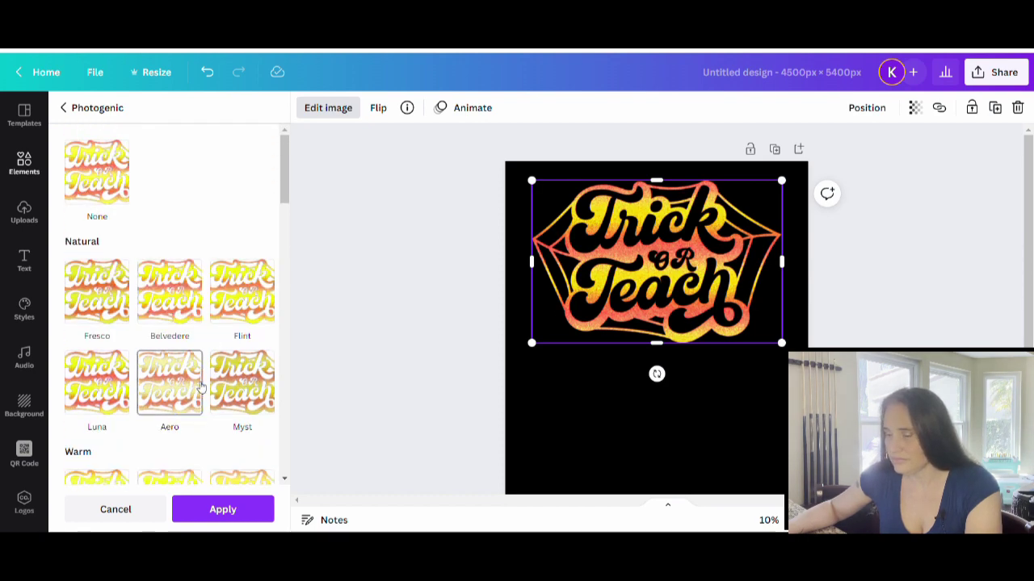
{"action": "left_click", "coordinate": [234, 280]}
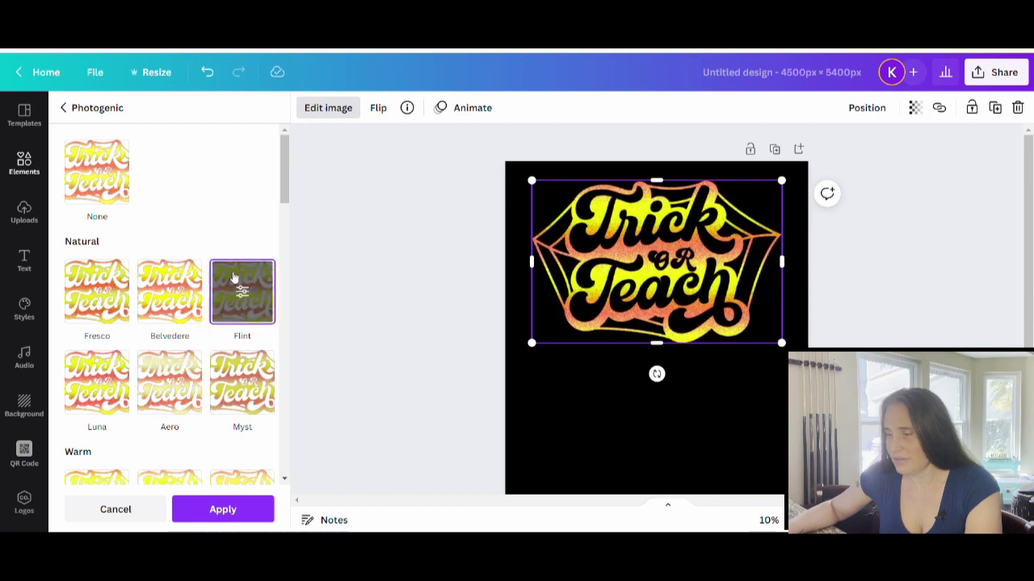
{"action": "left_click", "coordinate": [181, 297]}
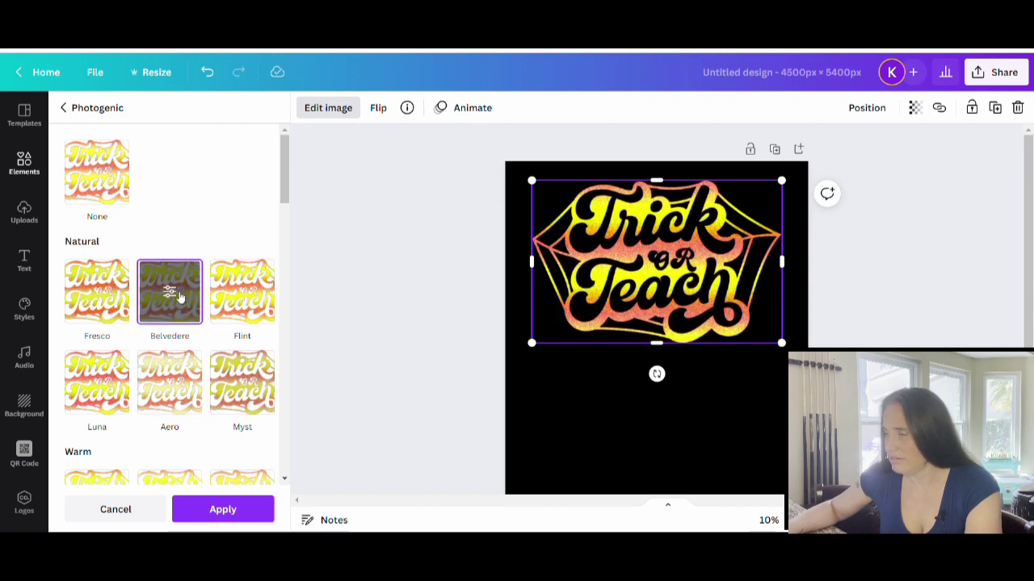
{"action": "left_click", "coordinate": [113, 381]}
Step: Choose the Natural preset Fresco, check it against the Warm and Cool groups, and apply it to the lettering
{"action": "left_click", "coordinate": [101, 298]}
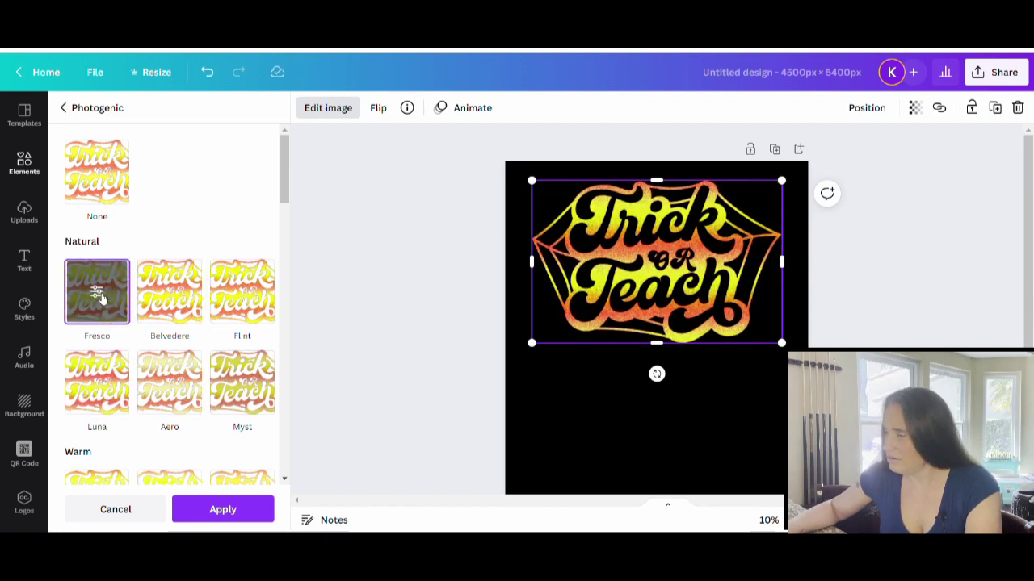
{"action": "scroll", "coordinate": [121, 356], "scroll_direction": "down", "scroll_amount": 3}
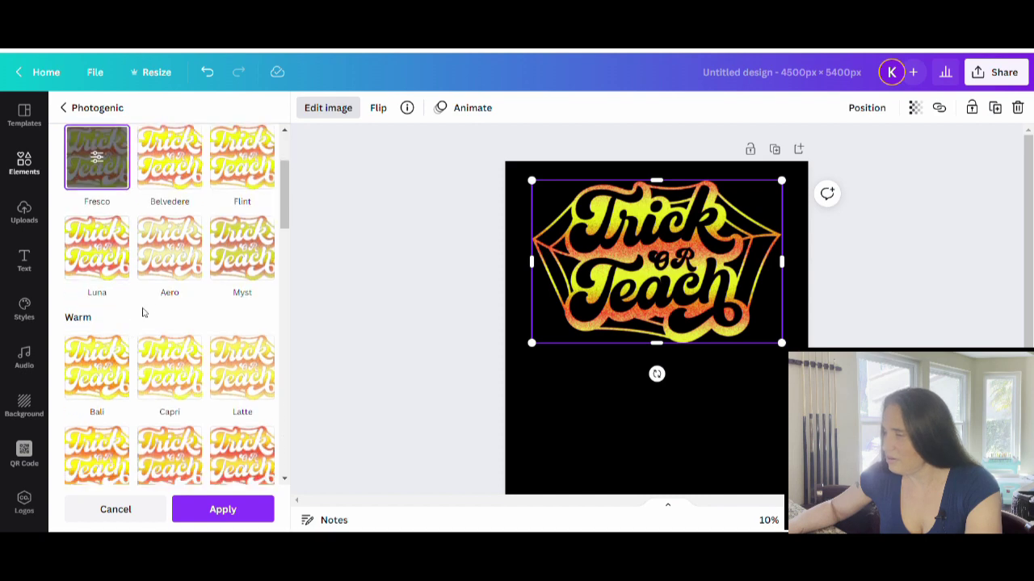
{"action": "scroll", "coordinate": [185, 309], "scroll_direction": "down", "scroll_amount": 2}
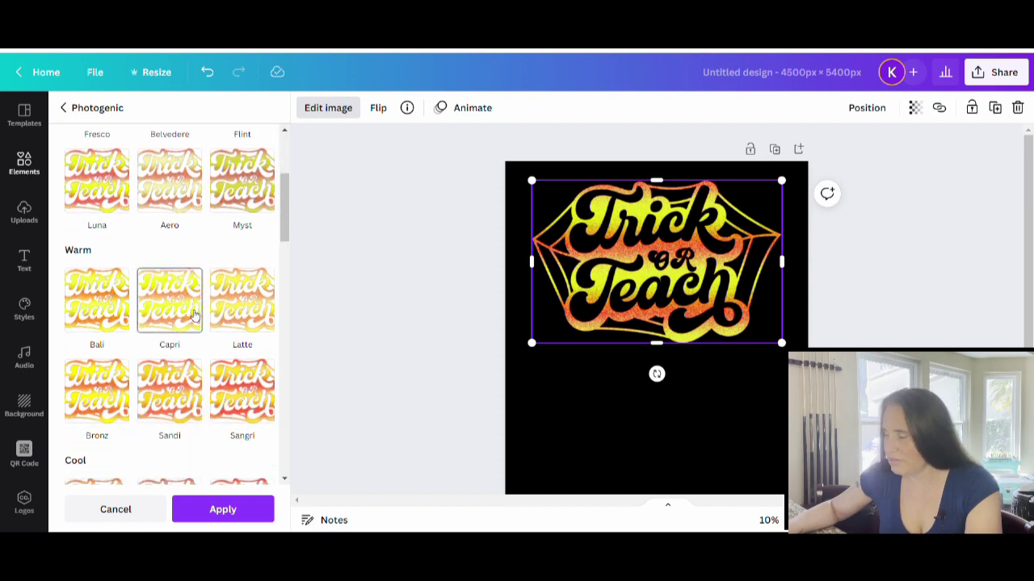
{"action": "scroll", "coordinate": [193, 315], "scroll_direction": "down", "scroll_amount": 2}
{"action": "scroll", "coordinate": [194, 315], "scroll_direction": "down", "scroll_amount": 1}
{"action": "scroll", "coordinate": [554, 348], "scroll_direction": "down", "scroll_amount": 1}
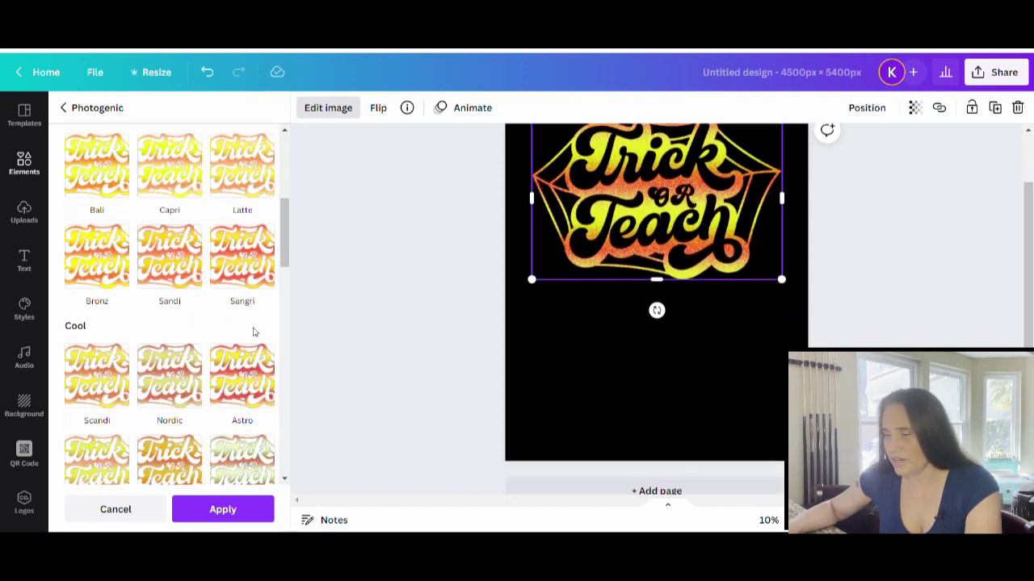
{"action": "scroll", "coordinate": [218, 327], "scroll_direction": "up", "scroll_amount": 2}
{"action": "scroll", "coordinate": [562, 367], "scroll_direction": "up", "scroll_amount": 1}
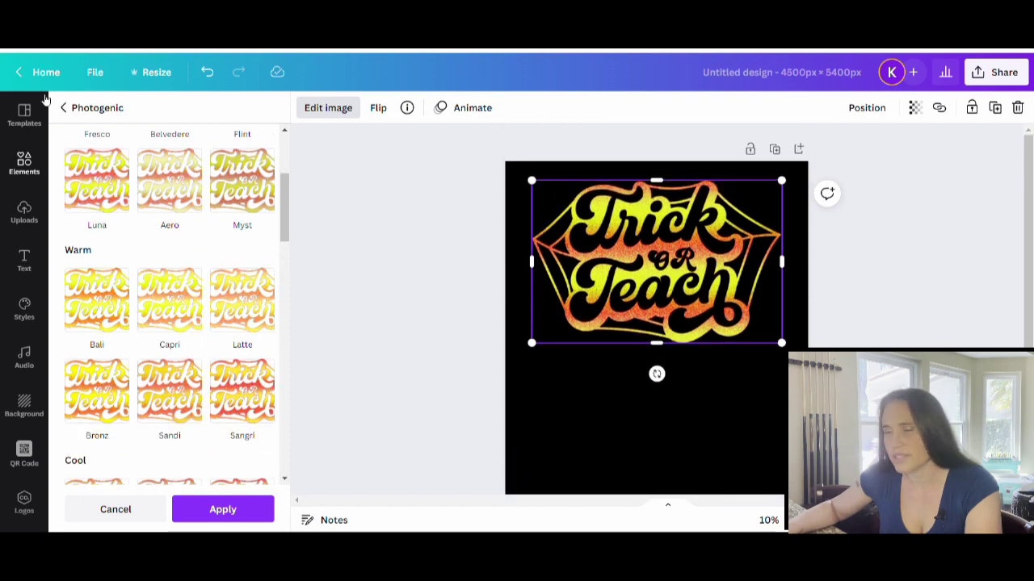
{"action": "left_click", "coordinate": [237, 517]}
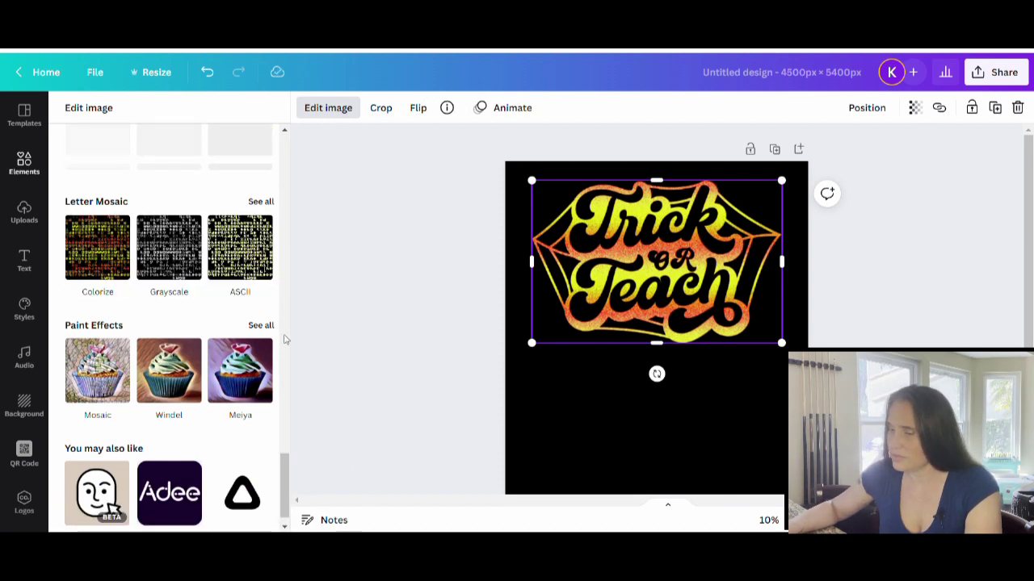
Step: Adjust the lettering image to brightness 31, contrast 0 and saturation 71
{"action": "scroll", "coordinate": [92, 304], "scroll_direction": "up", "scroll_amount": 5}
{"action": "scroll", "coordinate": [179, 314], "scroll_direction": "up", "scroll_amount": 10}
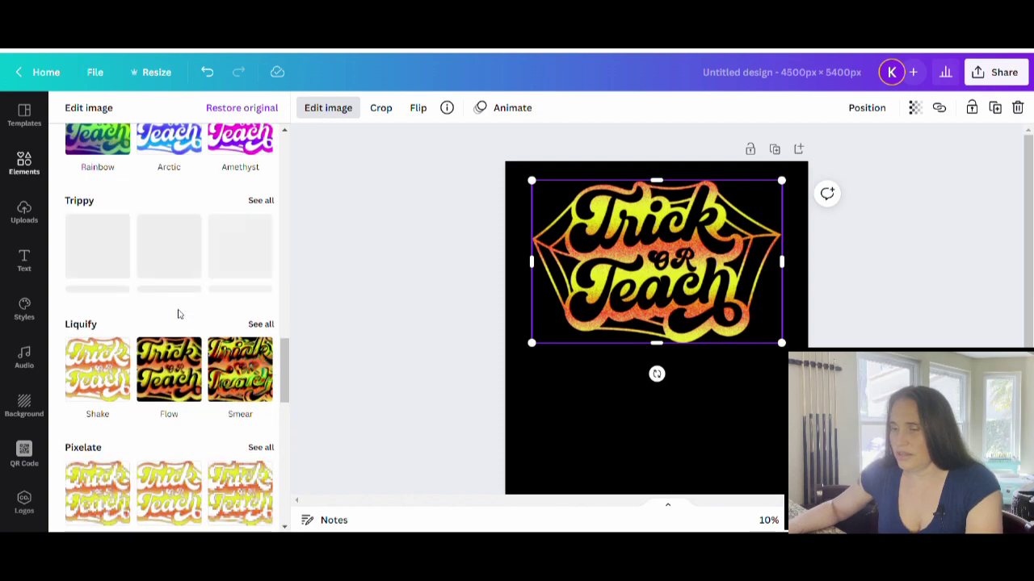
{"action": "scroll", "coordinate": [184, 319], "scroll_direction": "up", "scroll_amount": 10}
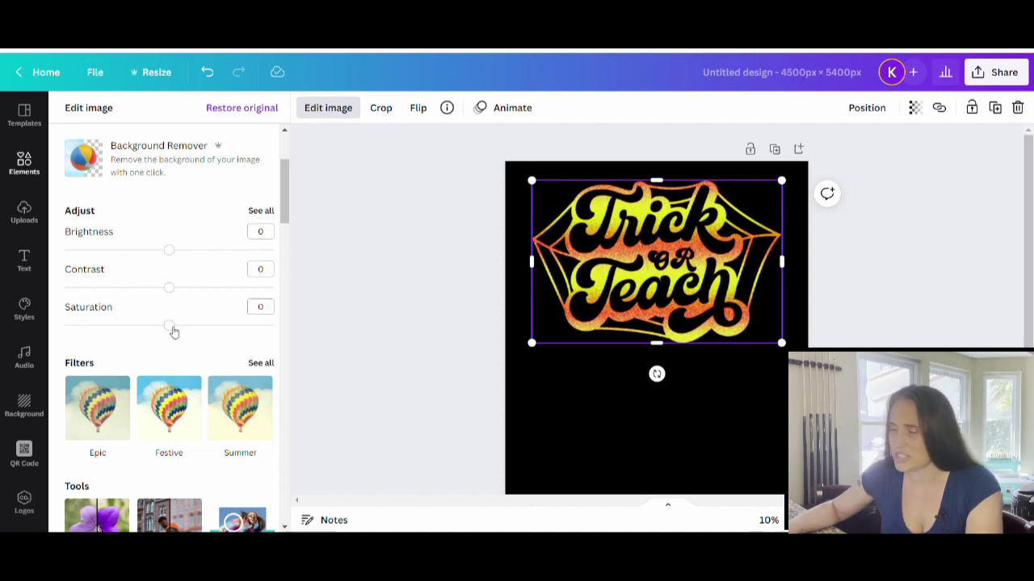
{"action": "left_click_drag", "start_coordinate": [174, 332], "coordinate": [230, 340]}
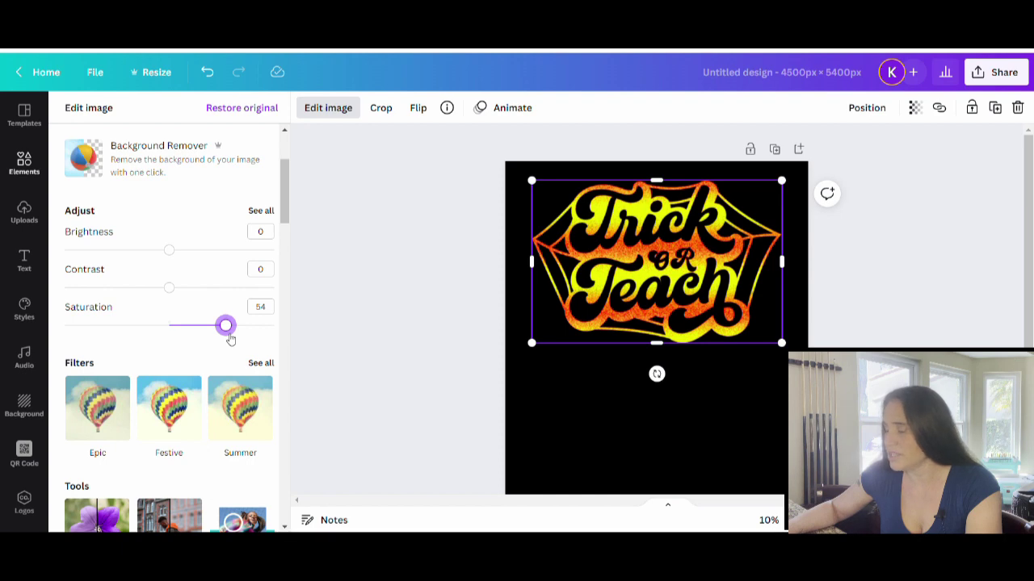
{"action": "mouse_move", "coordinate": [179, 292]}
{"action": "left_mouse_down"}
{"action": "mouse_move", "coordinate": [265, 288]}
{"action": "mouse_move", "coordinate": [110, 301]}
{"action": "mouse_move", "coordinate": [185, 295]}
{"action": "mouse_move", "coordinate": [166, 299]}
{"action": "mouse_move", "coordinate": [163, 289]}
{"action": "left_mouse_up"}
{"action": "left_click_drag", "start_coordinate": [167, 252], "coordinate": [206, 257]}
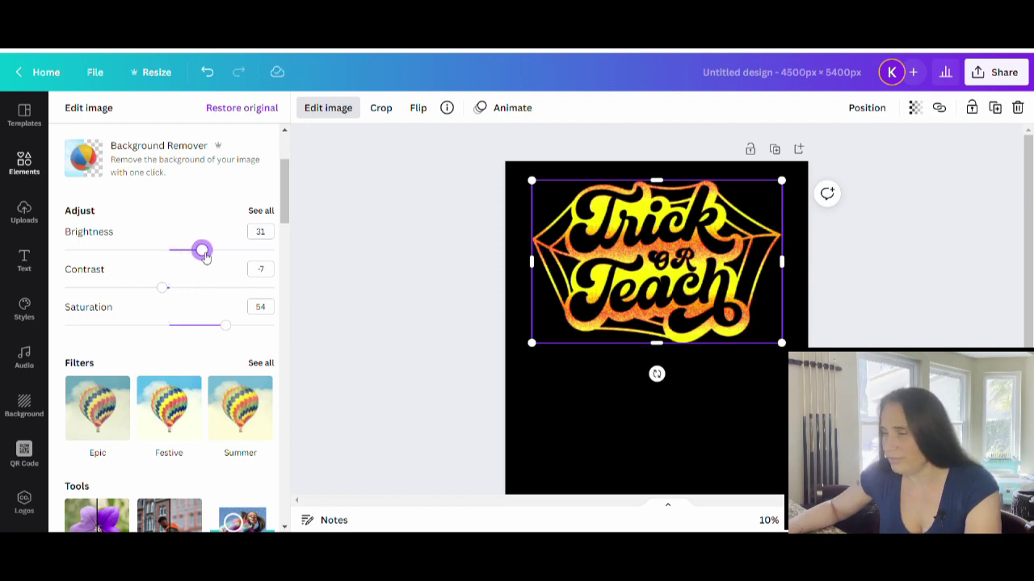
{"action": "left_click_drag", "start_coordinate": [168, 292], "coordinate": [176, 292]}
{"action": "left_click_drag", "start_coordinate": [230, 328], "coordinate": [247, 329]}
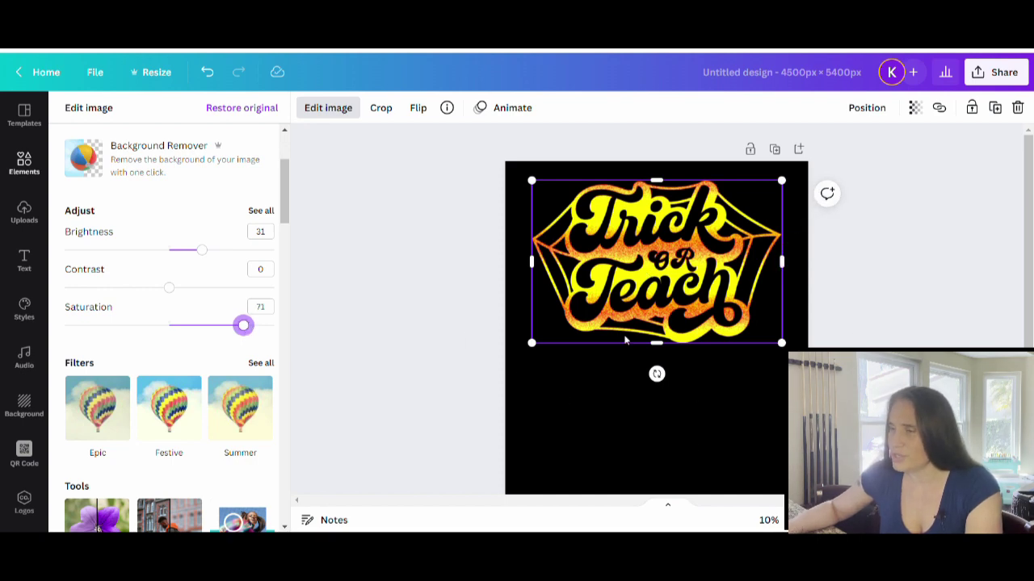
{"action": "left_click", "coordinate": [748, 436]}
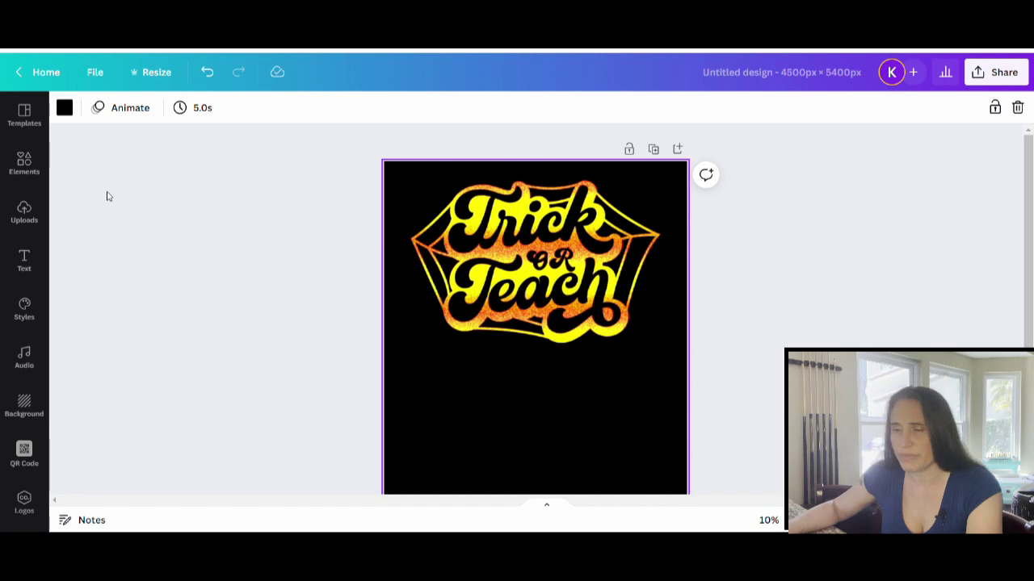
Step: Search the graphics for "spider" and add the solid white crawling spider silhouette to the design
{"action": "left_click", "coordinate": [24, 164]}
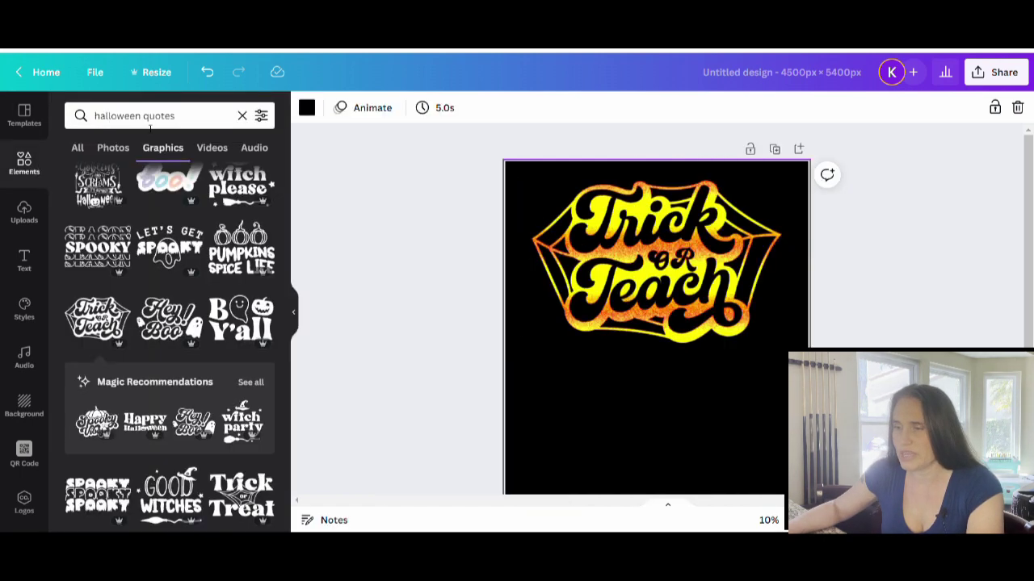
{"action": "type", "text": "spider"}
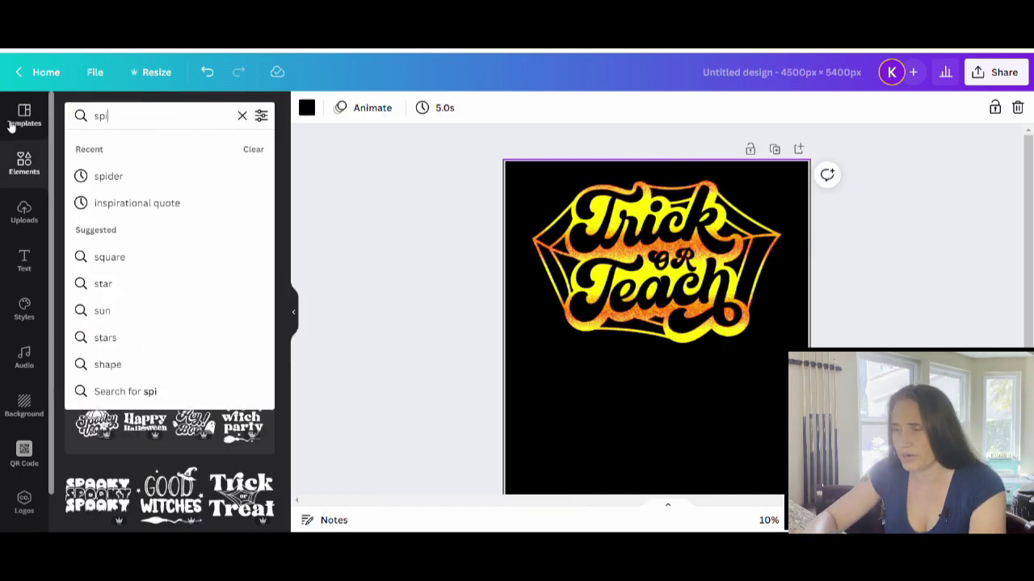
{"action": "key", "text": "Return"}
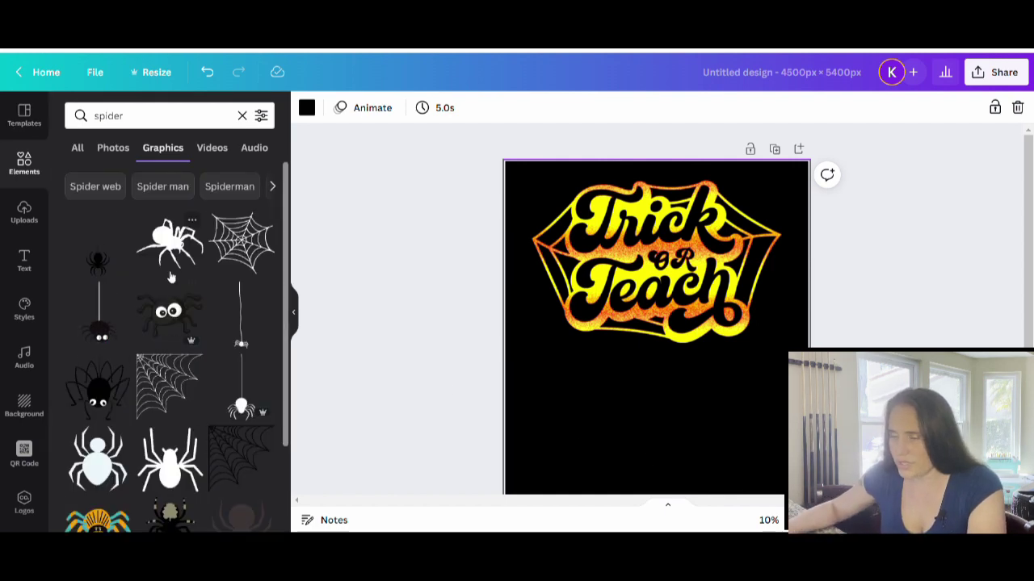
{"action": "left_click", "coordinate": [194, 252]}
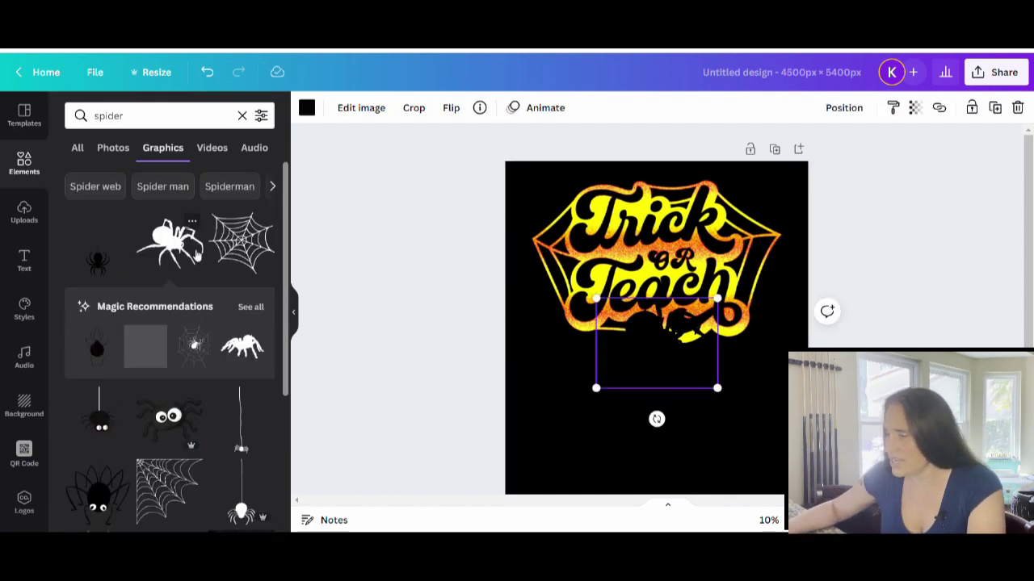
Step: Recolor the crawling spider with the orange photo color, shrink it and place it at the upper-left corner of the lettering
{"action": "left_click", "coordinate": [307, 108]}
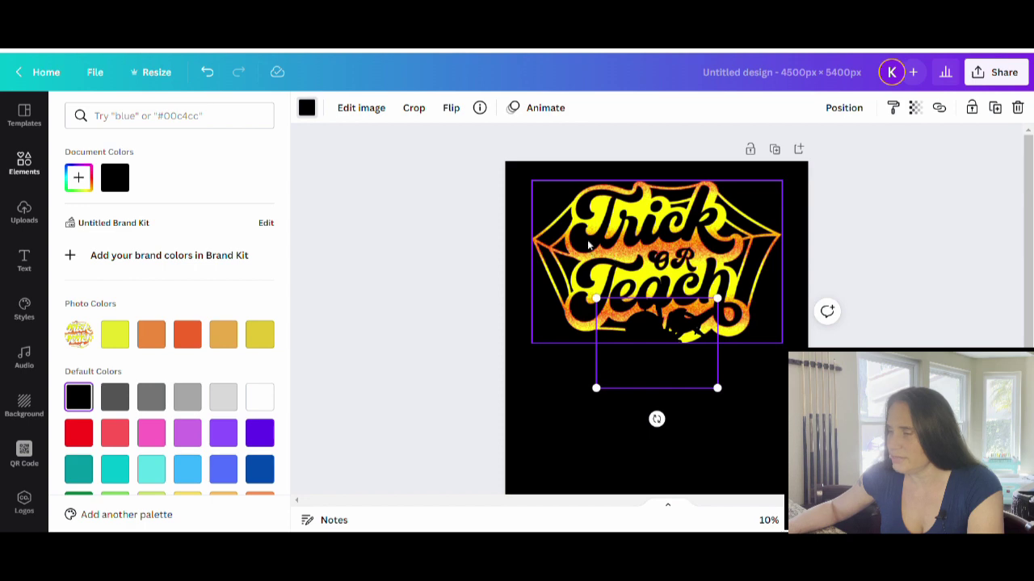
{"action": "left_click", "coordinate": [151, 334]}
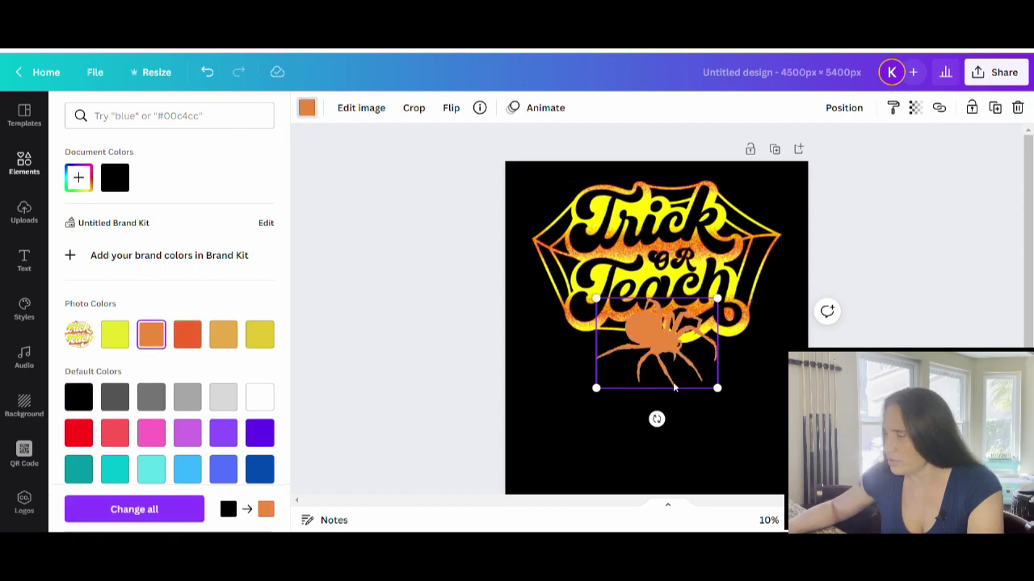
{"action": "left_click_drag", "start_coordinate": [718, 299], "coordinate": [547, 207]}
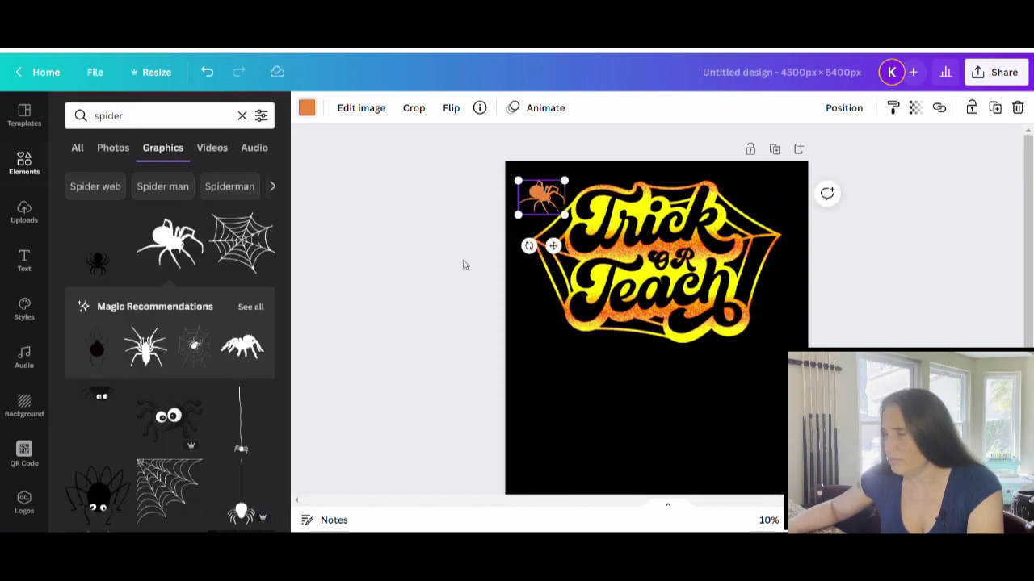
{"action": "left_click", "coordinate": [678, 422]}
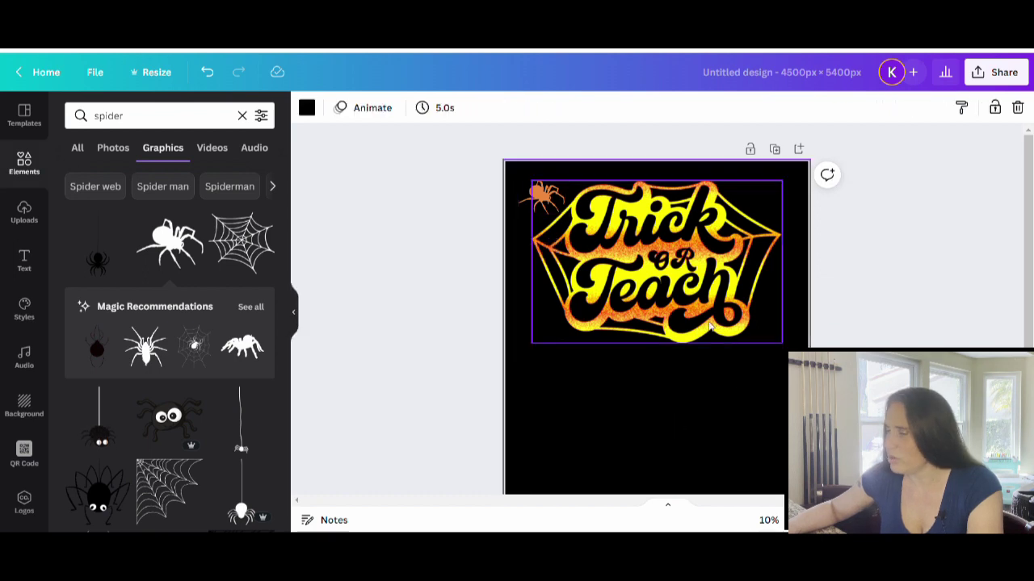
Step: Browse the spider graphics, add the large black spider hanging from a thread, and shift it slightly right of the page's center
{"action": "scroll", "coordinate": [100, 399], "scroll_direction": "down", "scroll_amount": 3}
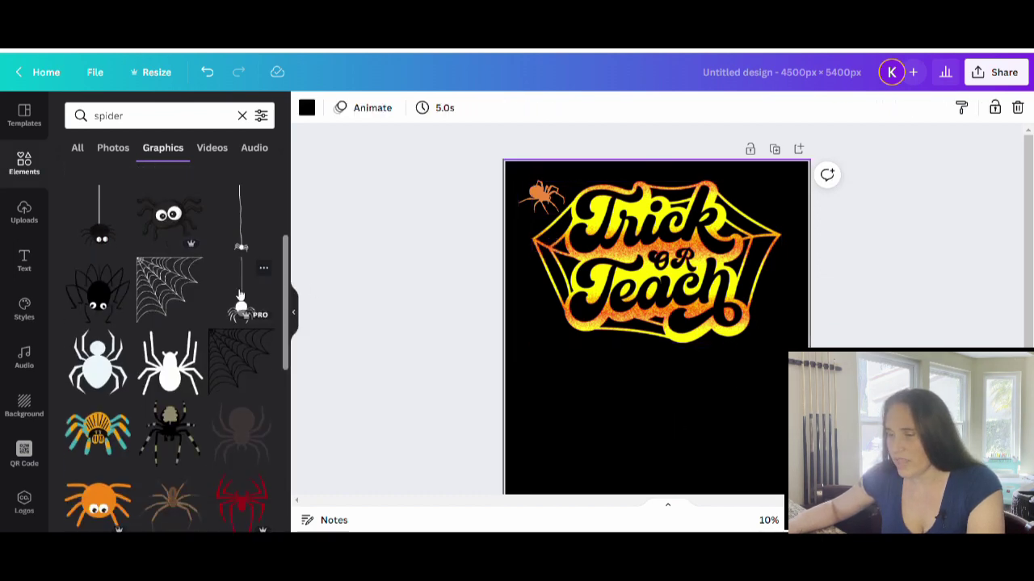
{"action": "scroll", "coordinate": [238, 251], "scroll_direction": "down", "scroll_amount": 1}
{"action": "scroll", "coordinate": [239, 256], "scroll_direction": "down", "scroll_amount": 3}
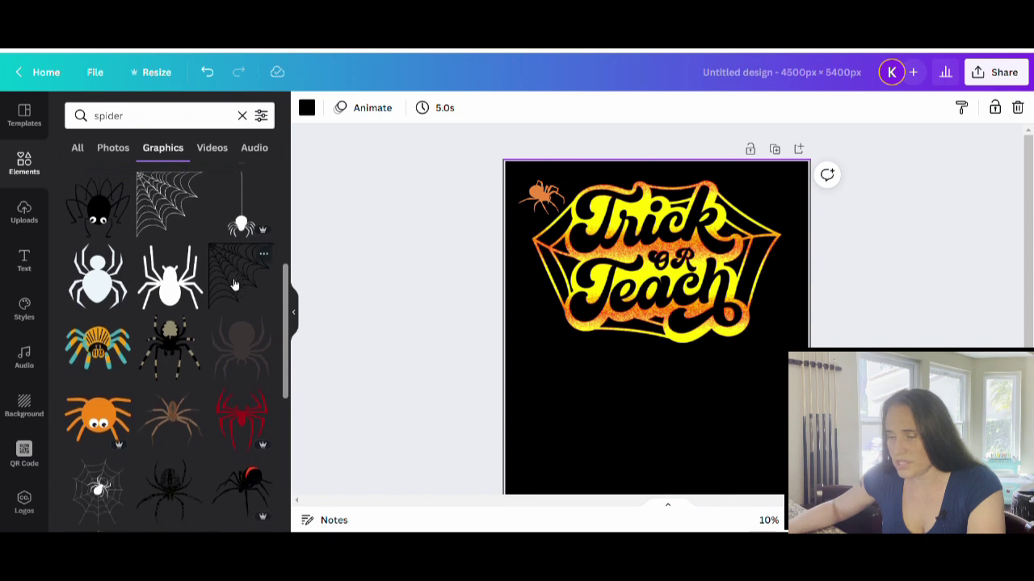
{"action": "scroll", "coordinate": [232, 193], "scroll_direction": "down", "scroll_amount": 2}
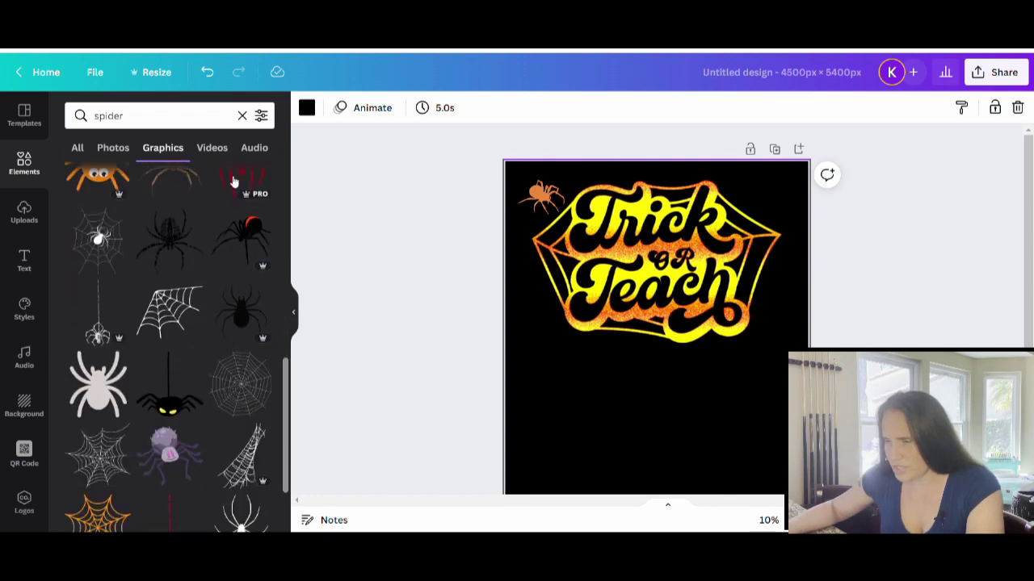
{"action": "scroll", "coordinate": [239, 201], "scroll_direction": "down", "scroll_amount": 4}
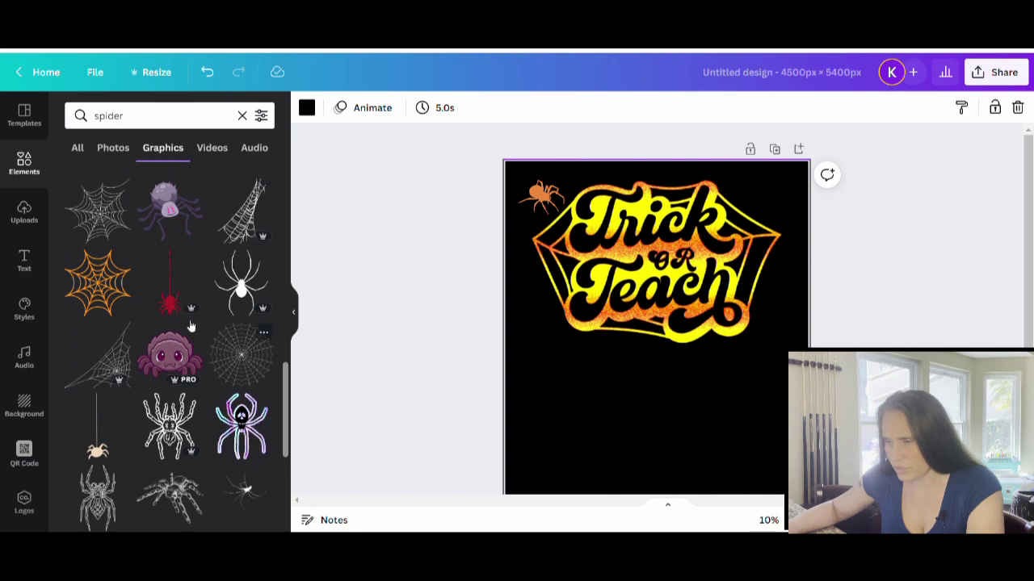
{"action": "scroll", "coordinate": [162, 308], "scroll_direction": "down", "scroll_amount": 3}
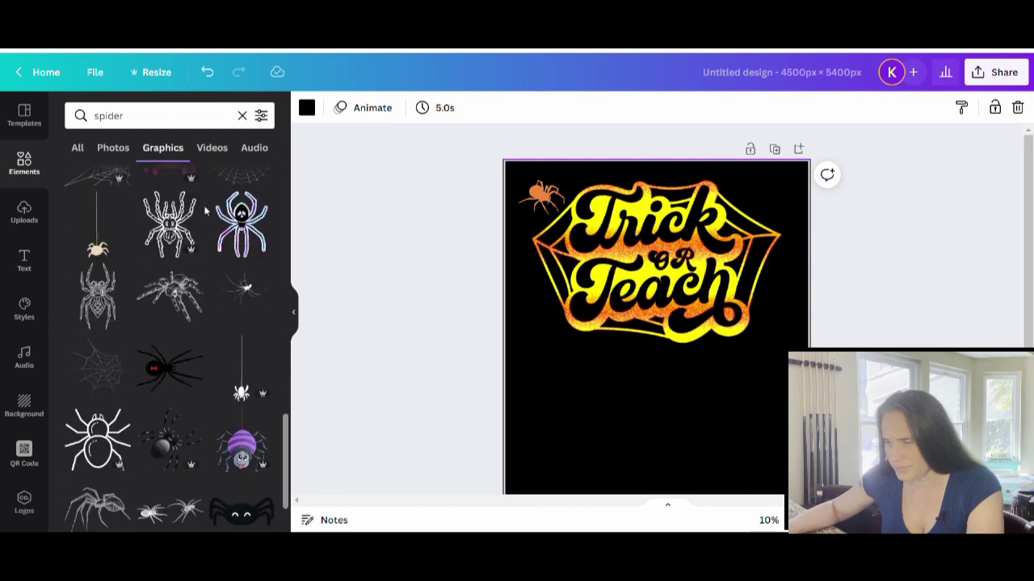
{"action": "scroll", "coordinate": [138, 291], "scroll_direction": "down", "scroll_amount": 1}
{"action": "left_click", "coordinate": [105, 266]}
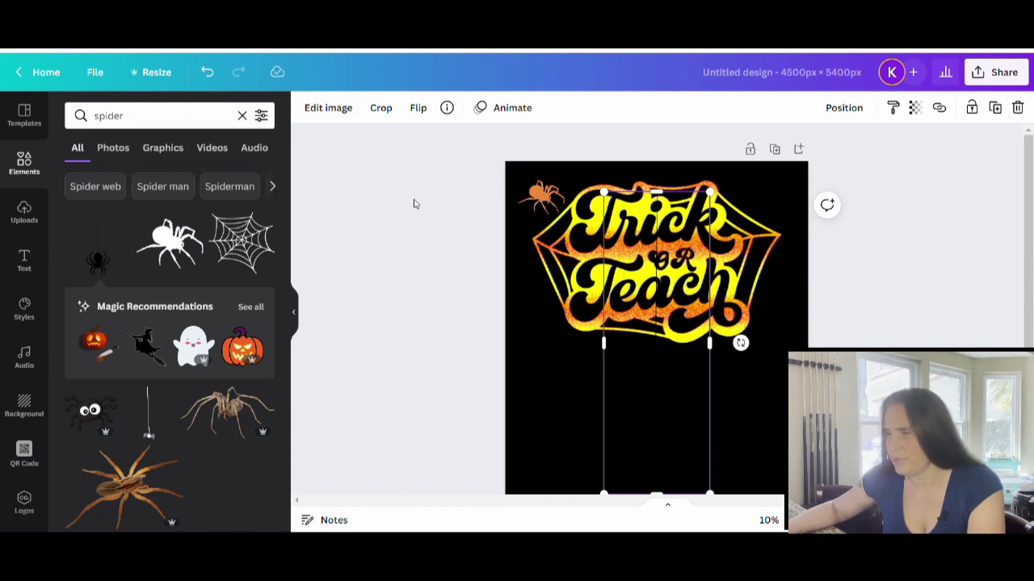
{"action": "left_click_drag", "start_coordinate": [685, 455], "coordinate": [708, 444]}
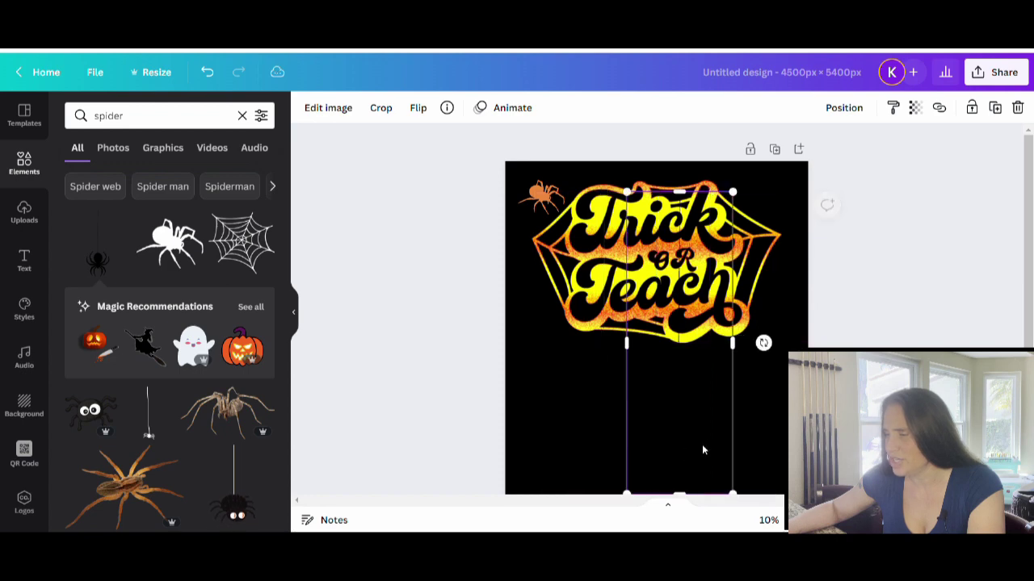
{"action": "left_click", "coordinate": [556, 437]}
{"action": "left_click", "coordinate": [684, 358]}
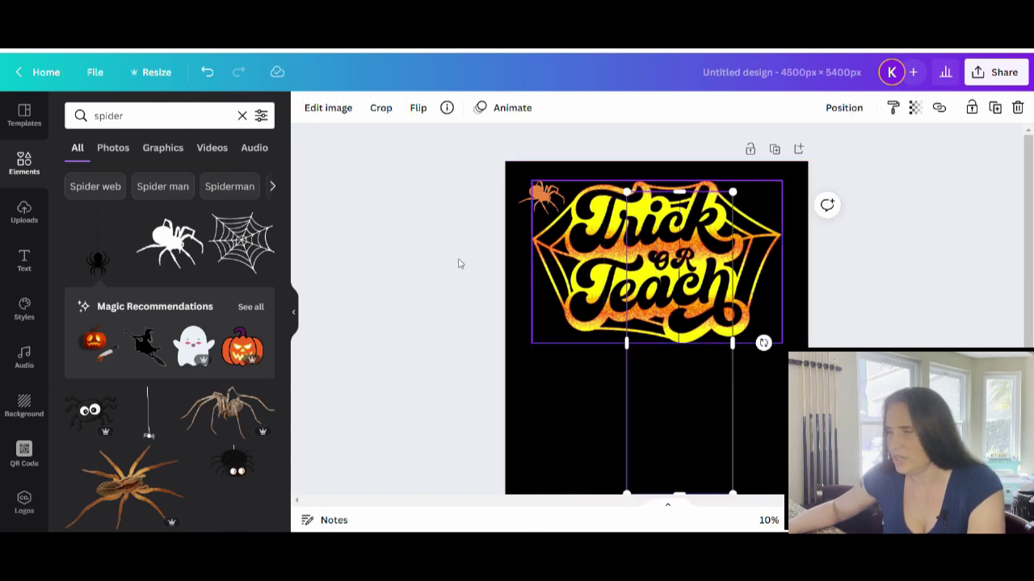
Step: Add the small spider on a long thread, recolor it with the mustard yellow photo color, and hang it below the lettering's lower-left side
{"action": "left_click", "coordinate": [151, 436]}
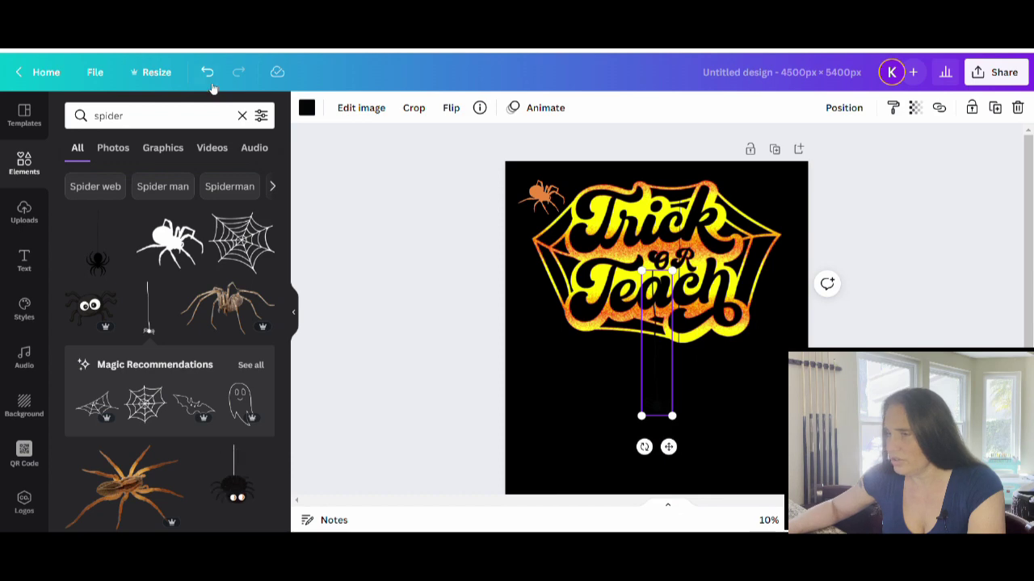
{"action": "left_click", "coordinate": [306, 107]}
{"action": "left_click", "coordinate": [259, 334]}
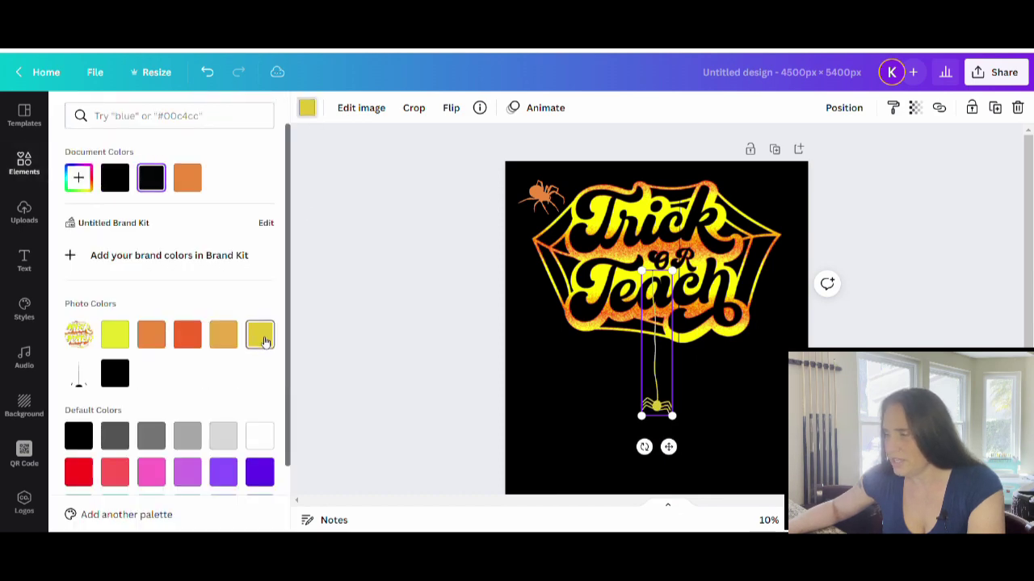
{"action": "left_click_drag", "start_coordinate": [662, 406], "coordinate": [606, 423]}
{"action": "left_click_drag", "start_coordinate": [600, 364], "coordinate": [580, 386]}
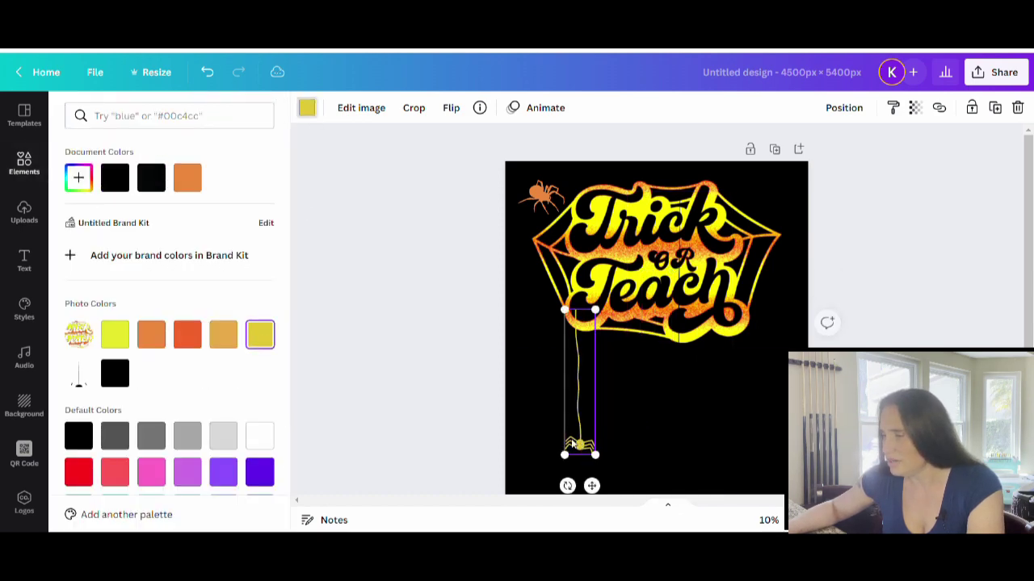
Step: Apply the Amber Duotone effect to the large black hanging spider and open the effect's color settings
{"action": "left_click", "coordinate": [656, 377]}
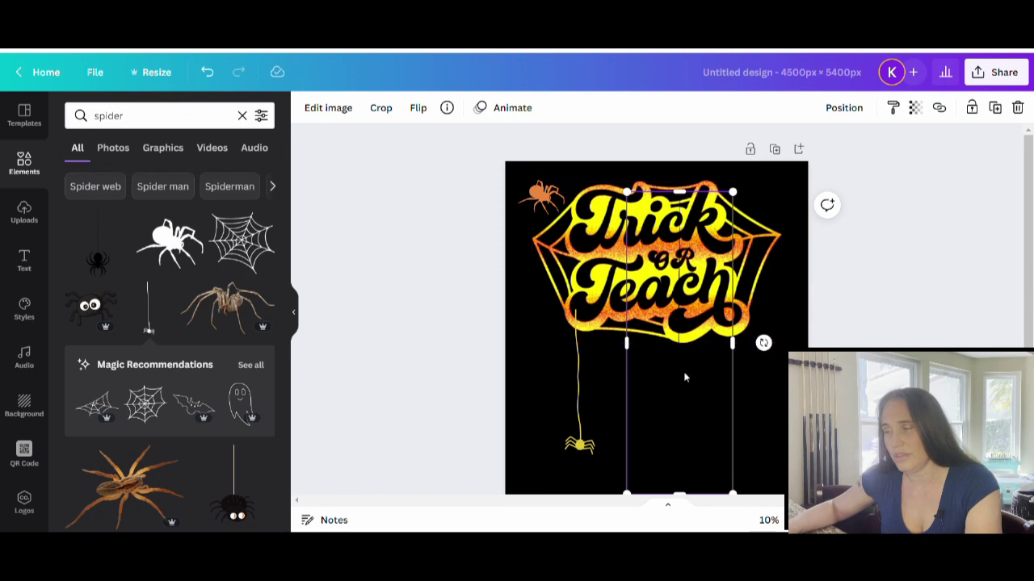
{"action": "left_click", "coordinate": [343, 117]}
{"action": "scroll", "coordinate": [182, 242], "scroll_direction": "down", "scroll_amount": 4}
{"action": "scroll", "coordinate": [179, 234], "scroll_direction": "down", "scroll_amount": 5}
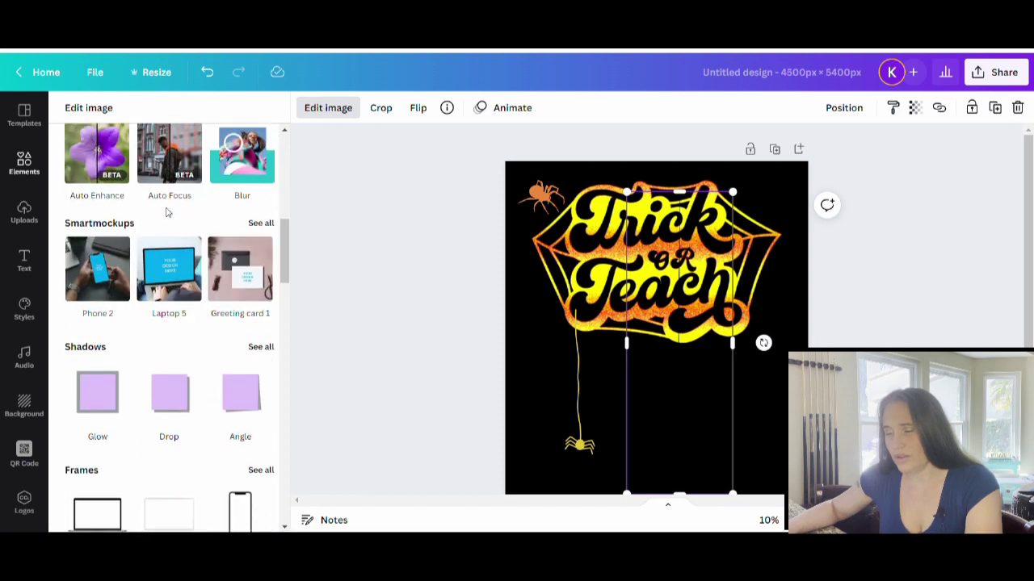
{"action": "scroll", "coordinate": [176, 202], "scroll_direction": "down", "scroll_amount": 4}
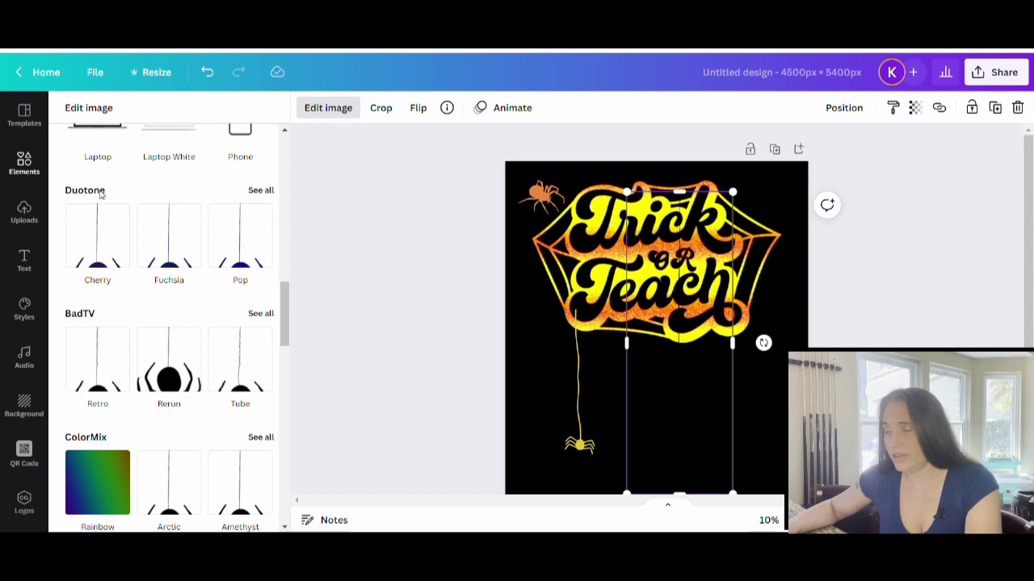
{"action": "scroll", "coordinate": [208, 342], "scroll_direction": "down", "scroll_amount": 2}
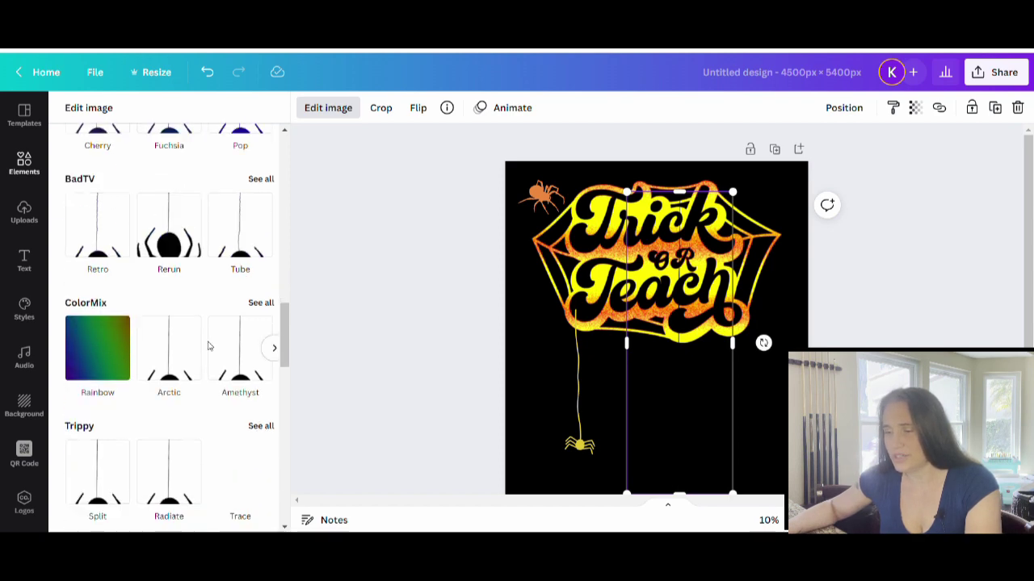
{"action": "scroll", "coordinate": [206, 386], "scroll_direction": "down", "scroll_amount": 8}
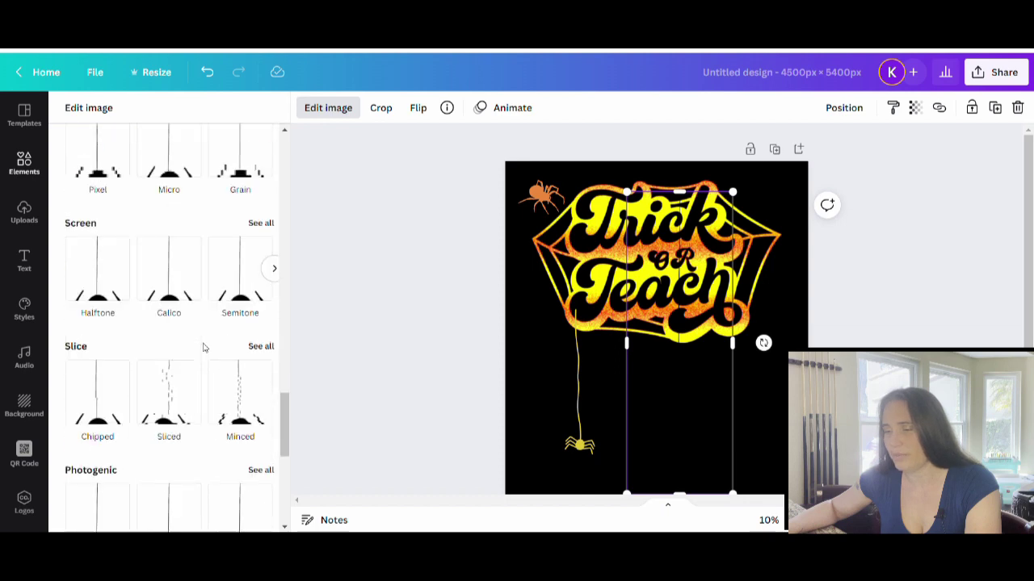
{"action": "scroll", "coordinate": [204, 350], "scroll_direction": "down", "scroll_amount": 5}
{"action": "scroll", "coordinate": [203, 350], "scroll_direction": "up", "scroll_amount": 12}
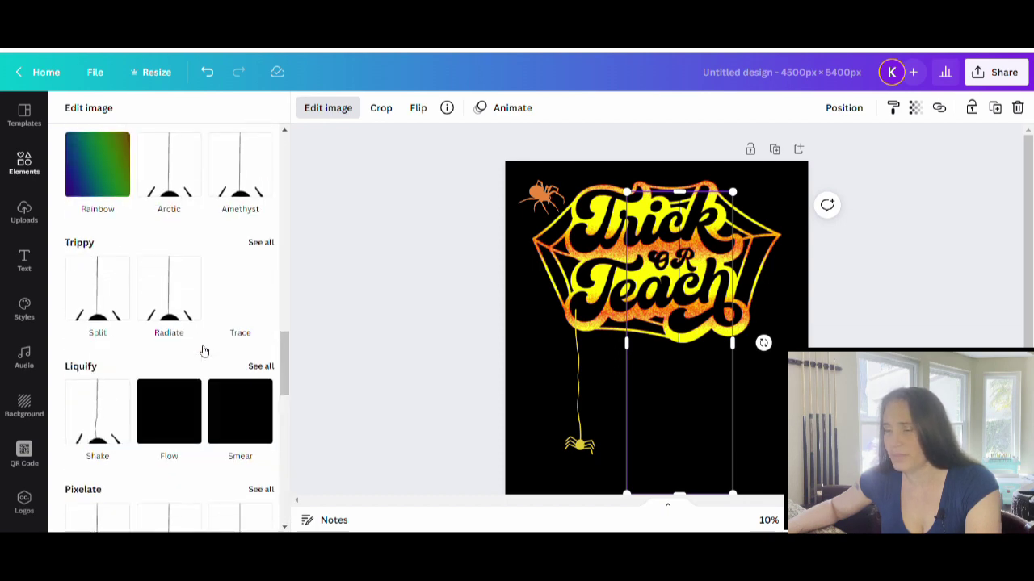
{"action": "scroll", "coordinate": [153, 307], "scroll_direction": "up", "scroll_amount": 5}
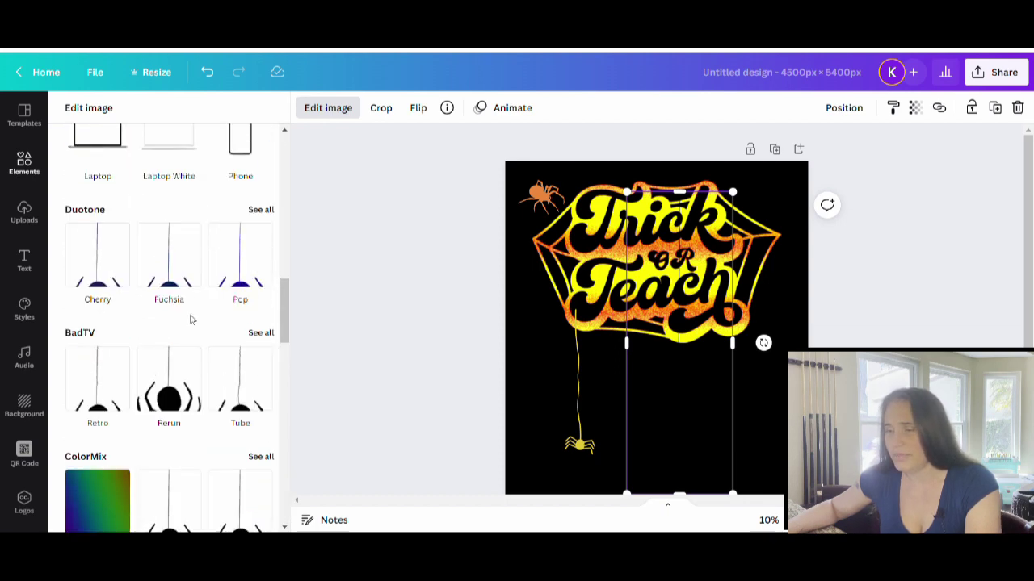
{"action": "left_click", "coordinate": [261, 211]}
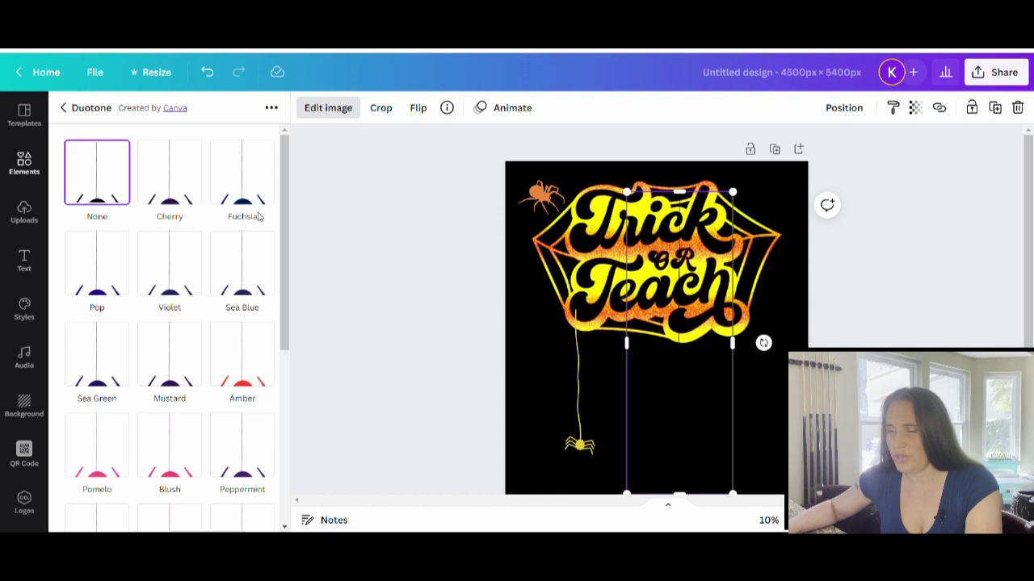
{"action": "left_click", "coordinate": [243, 381]}
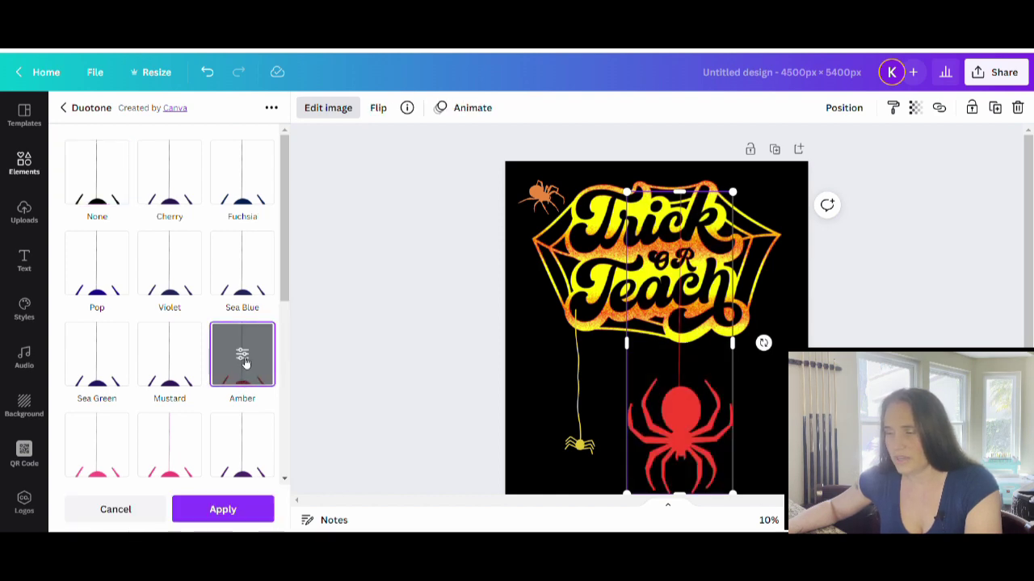
{"action": "left_click", "coordinate": [242, 360]}
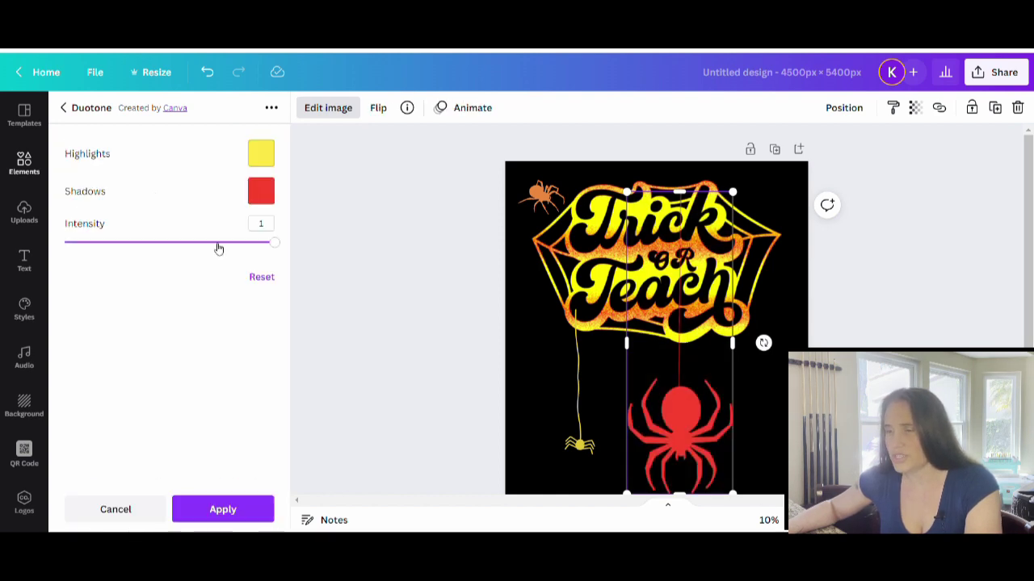
Step: Set both the Duotone highlights and shadows of the large spider to the mustard yellow document color
{"action": "left_click", "coordinate": [262, 153]}
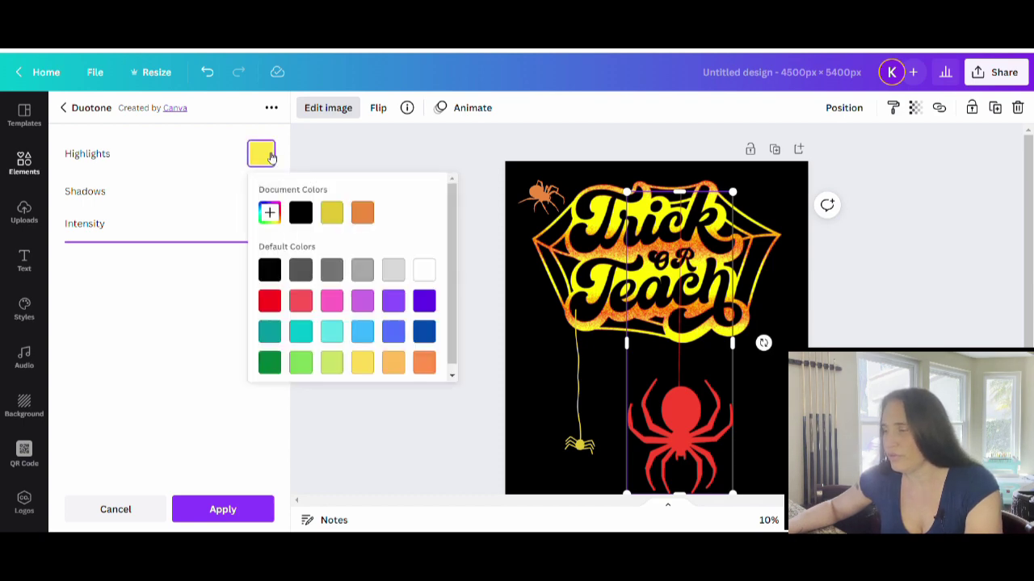
{"action": "left_click", "coordinate": [337, 218]}
{"action": "left_click", "coordinate": [196, 176]}
{"action": "left_click", "coordinate": [261, 191]}
{"action": "left_click", "coordinate": [337, 253]}
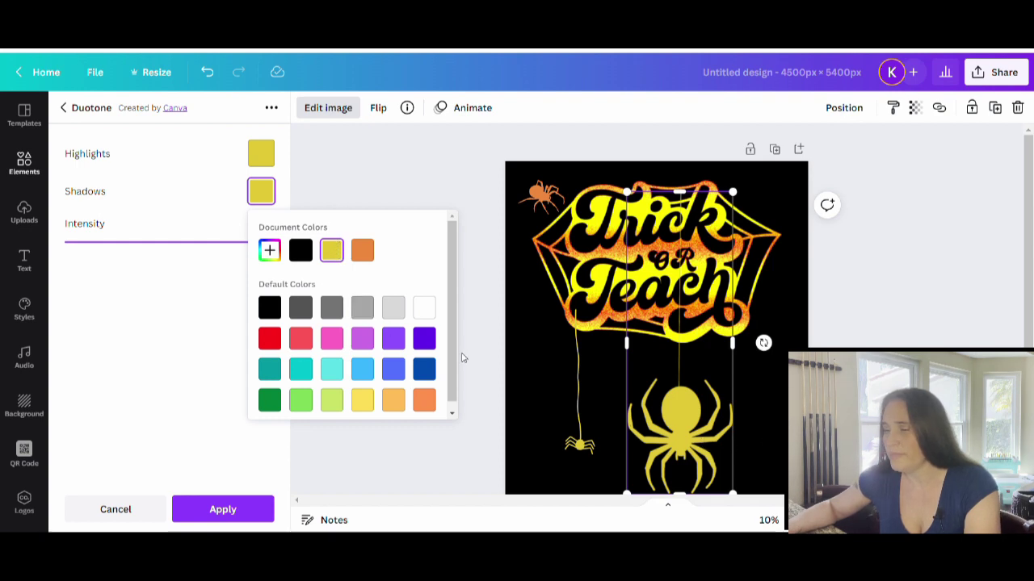
Step: Sample the lettering's bright yellow for the spider's Duotone shadows (#FFFF00) and highlights (#FDFD00), and apply the effect
{"action": "left_click", "coordinate": [275, 257]}
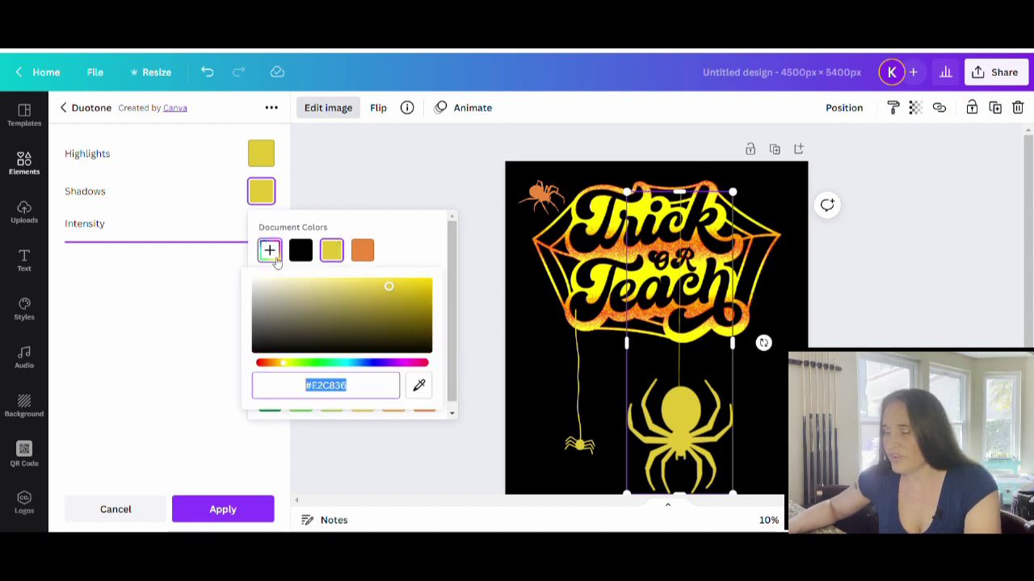
{"action": "left_click", "coordinate": [419, 390]}
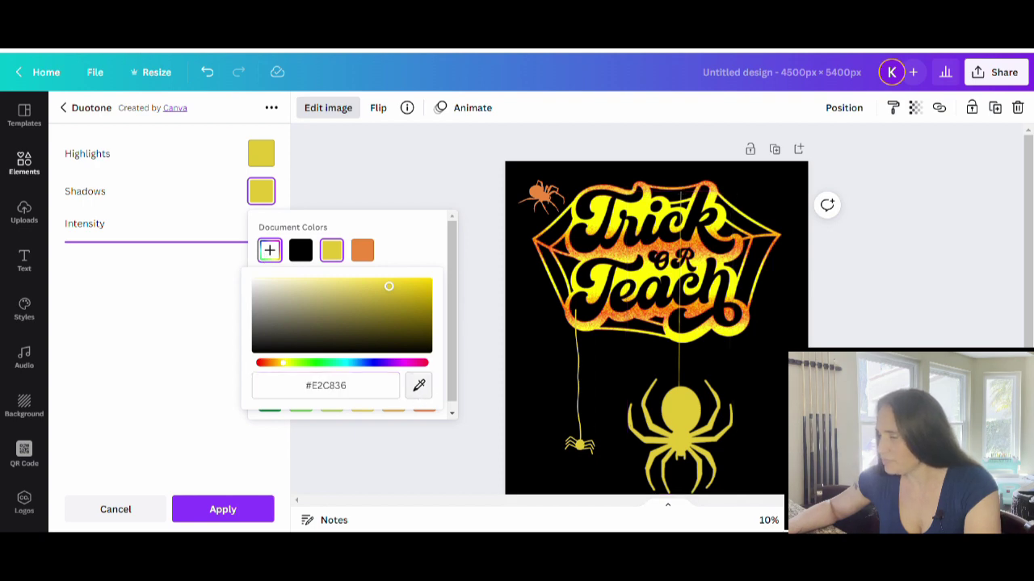
{"action": "left_click", "coordinate": [684, 345]}
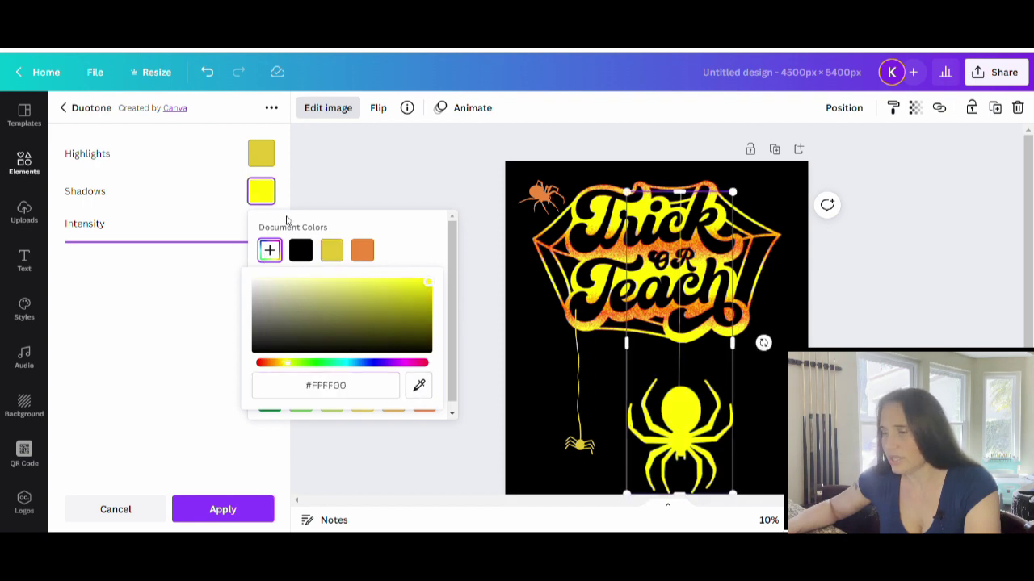
{"action": "left_click", "coordinate": [261, 153]}
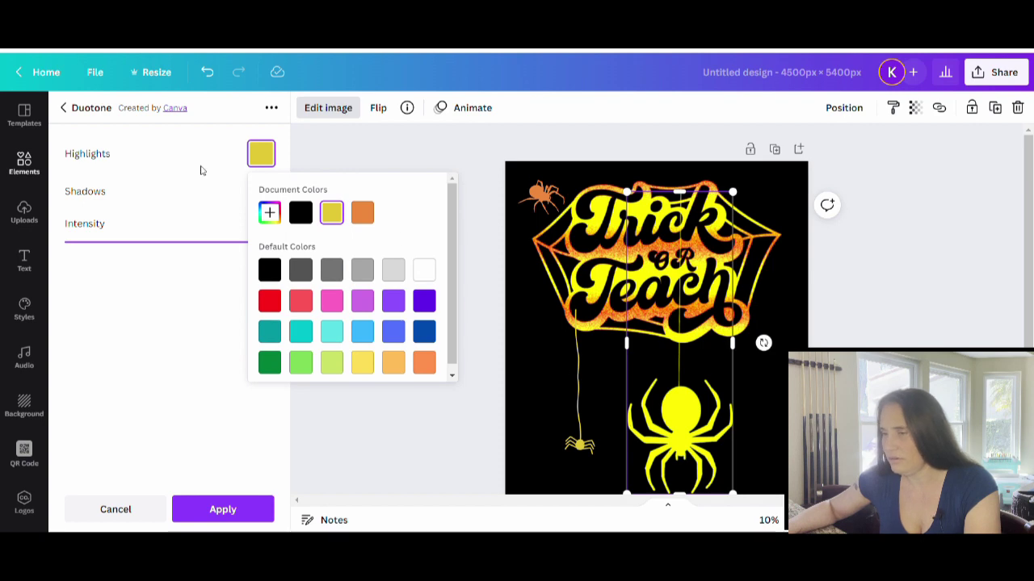
{"action": "left_click", "coordinate": [271, 211]}
{"action": "left_click", "coordinate": [421, 354]}
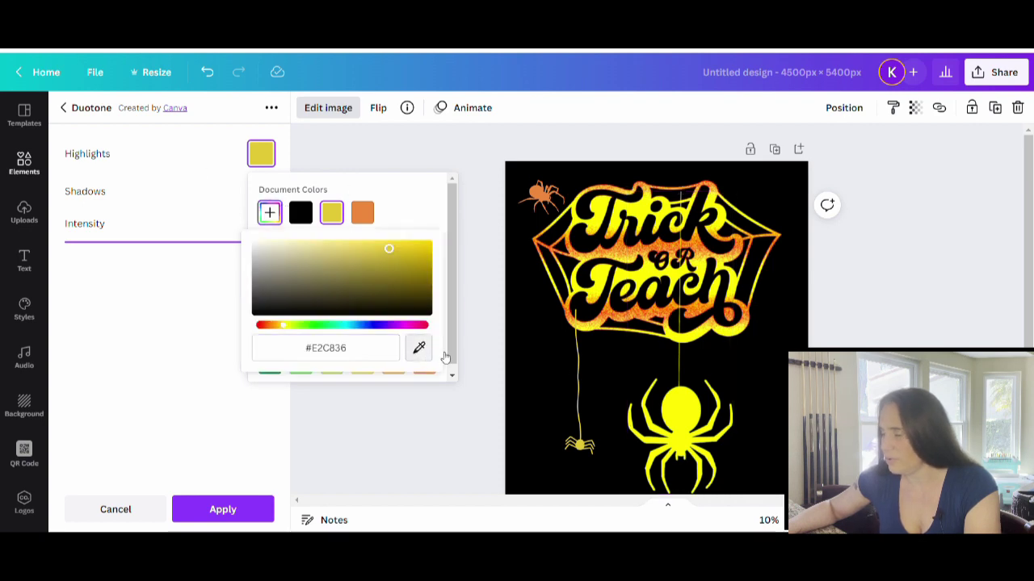
{"action": "left_click", "coordinate": [688, 346]}
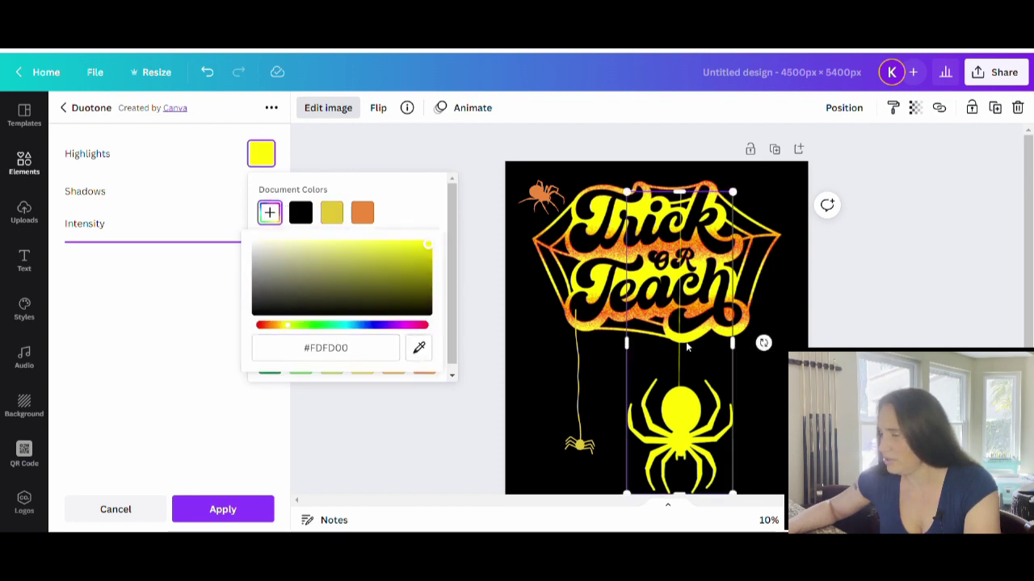
{"action": "left_click", "coordinate": [121, 212]}
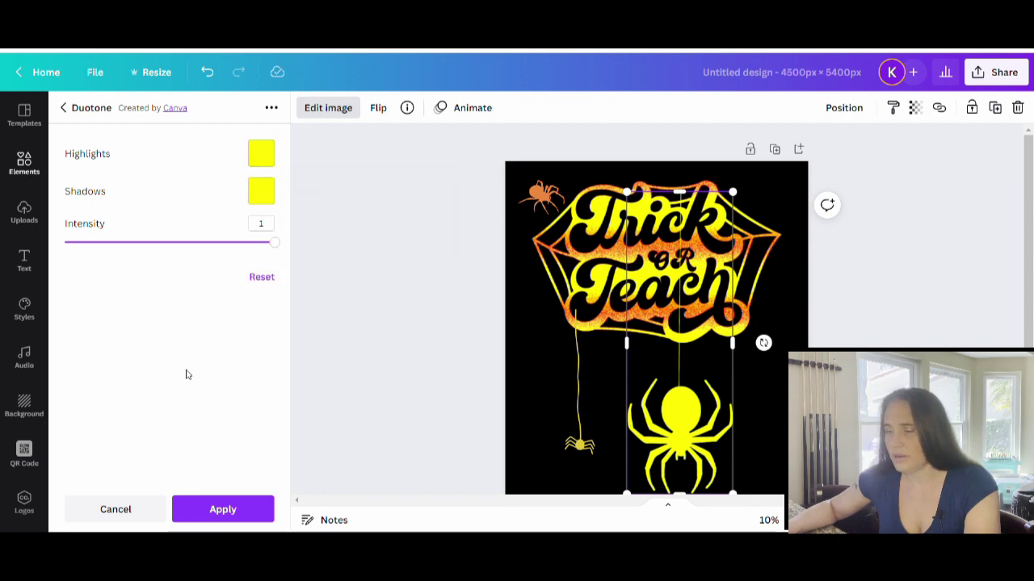
{"action": "left_click", "coordinate": [223, 514]}
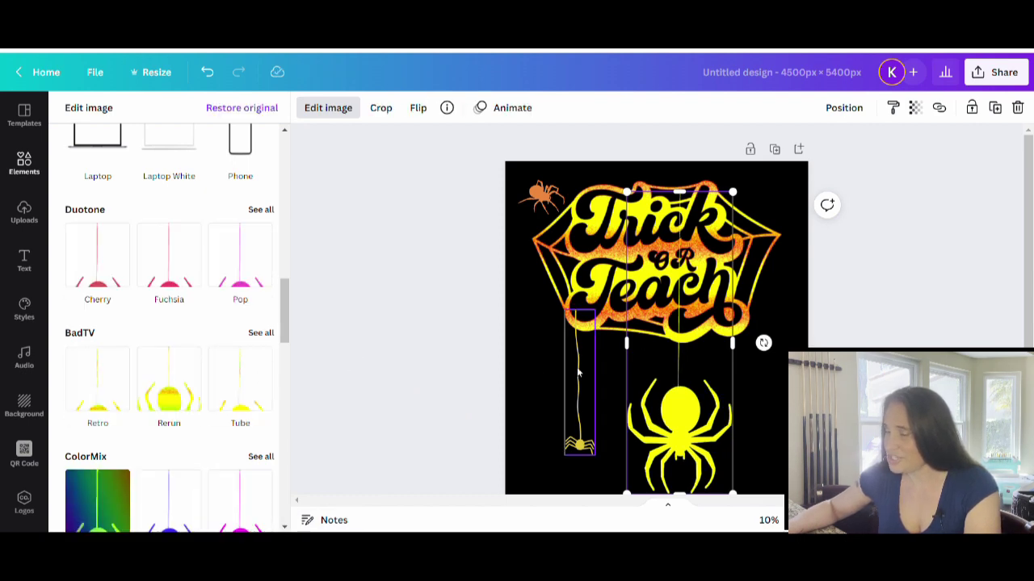
Step: Check the small mustard spider's color choices and move that spider off the page
{"action": "key", "text": "Escape"}
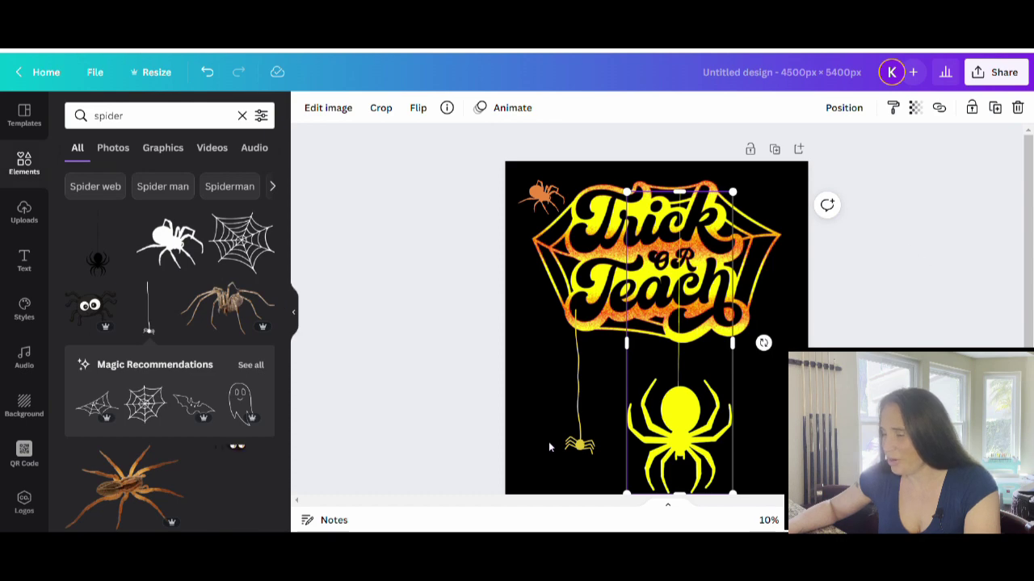
{"action": "left_click", "coordinate": [578, 430]}
{"action": "left_click", "coordinate": [307, 108]}
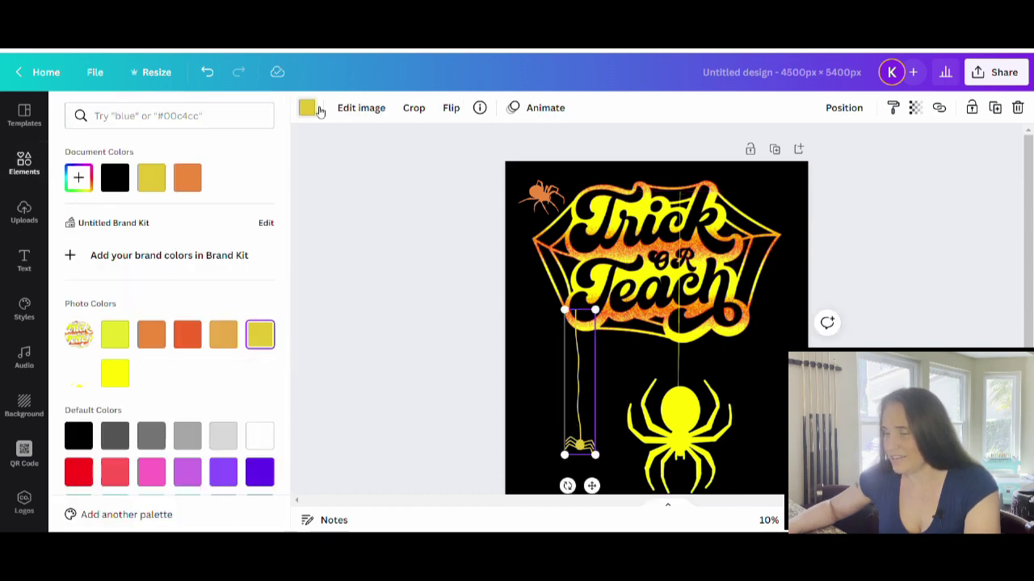
{"action": "key", "text": "Escape"}
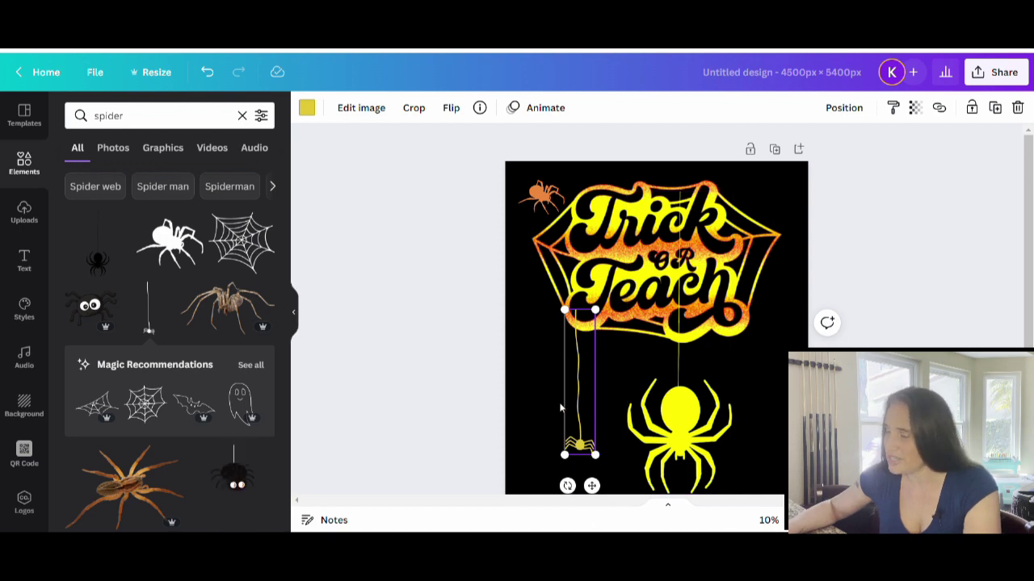
{"action": "left_click_drag", "start_coordinate": [586, 425], "coordinate": [379, 417]}
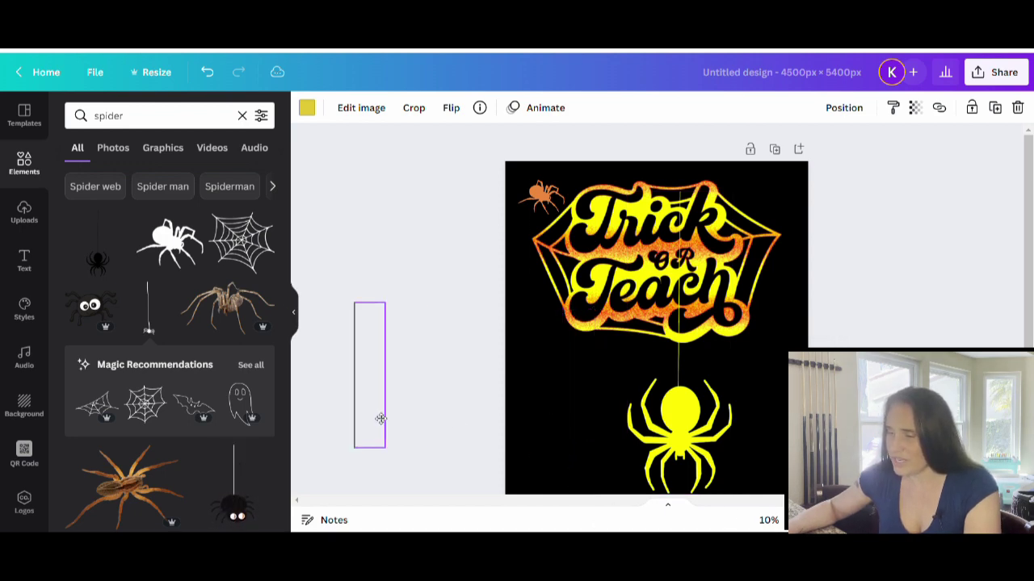
Step: Shrink the large yellow spider and hang it by its thread from the lower-right edge of the lettering
{"action": "scroll", "coordinate": [357, 291], "scroll_direction": "down", "scroll_amount": 1}
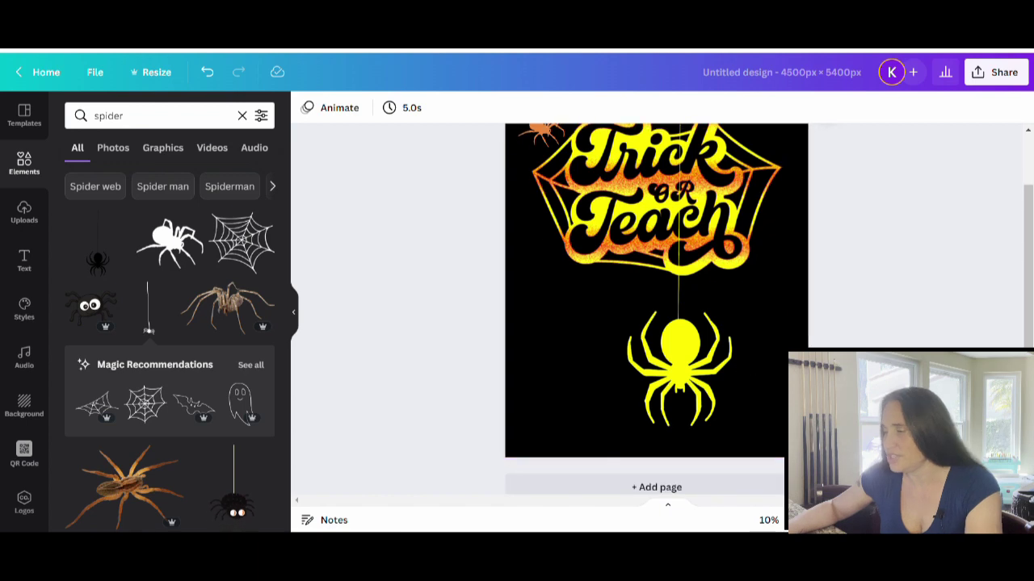
{"action": "left_click_drag", "start_coordinate": [683, 388], "coordinate": [713, 402]}
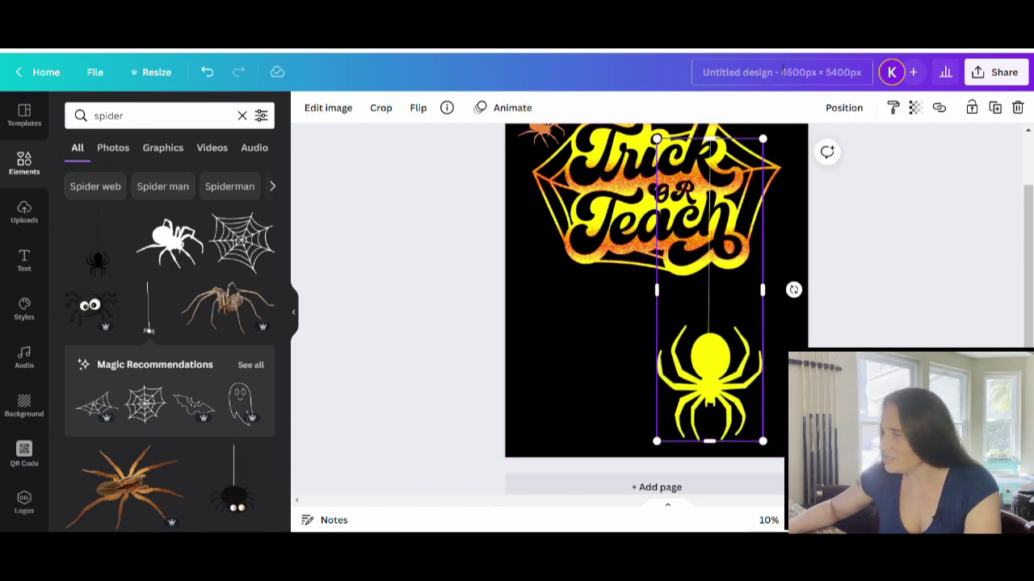
{"action": "left_click_drag", "start_coordinate": [772, 140], "coordinate": [631, 300]}
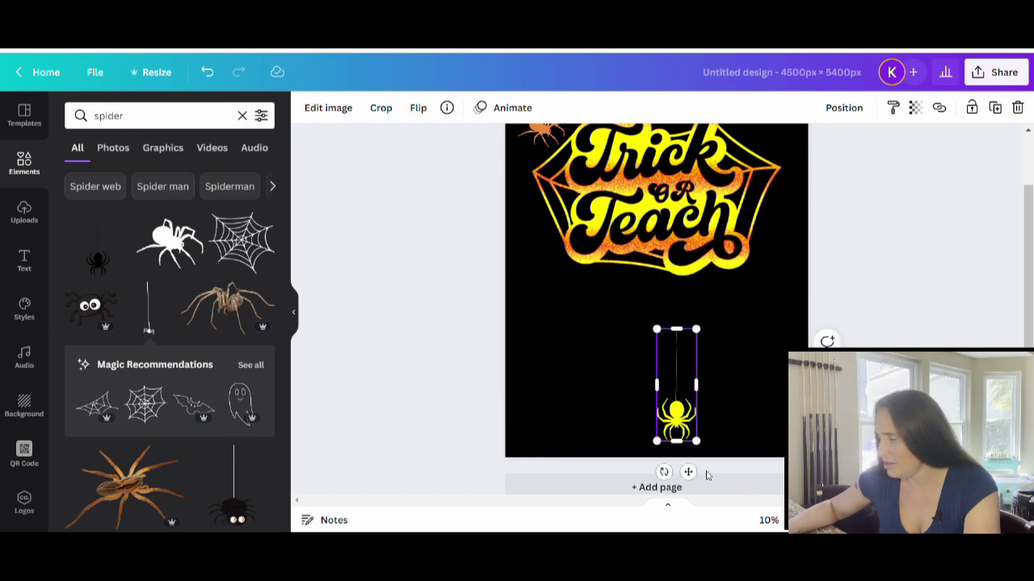
{"action": "left_click_drag", "start_coordinate": [679, 431], "coordinate": [721, 364]}
{"action": "left_click", "coordinate": [646, 388]}
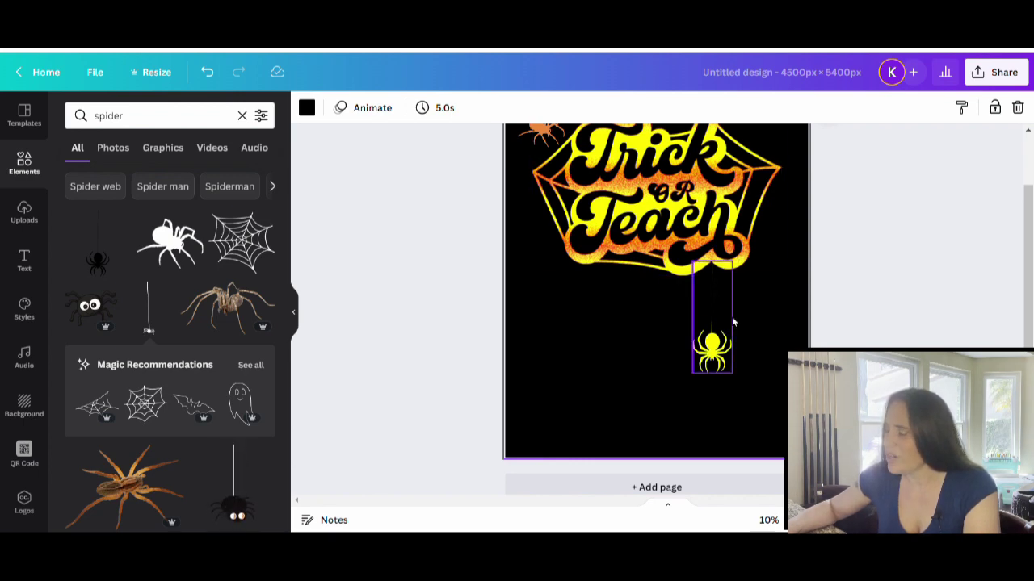
Step: Add a straight line below the lettering, set its weight to 14, and color it the bright yellow from the photo colors
{"action": "scroll", "coordinate": [798, 331], "scroll_direction": "up", "scroll_amount": 1}
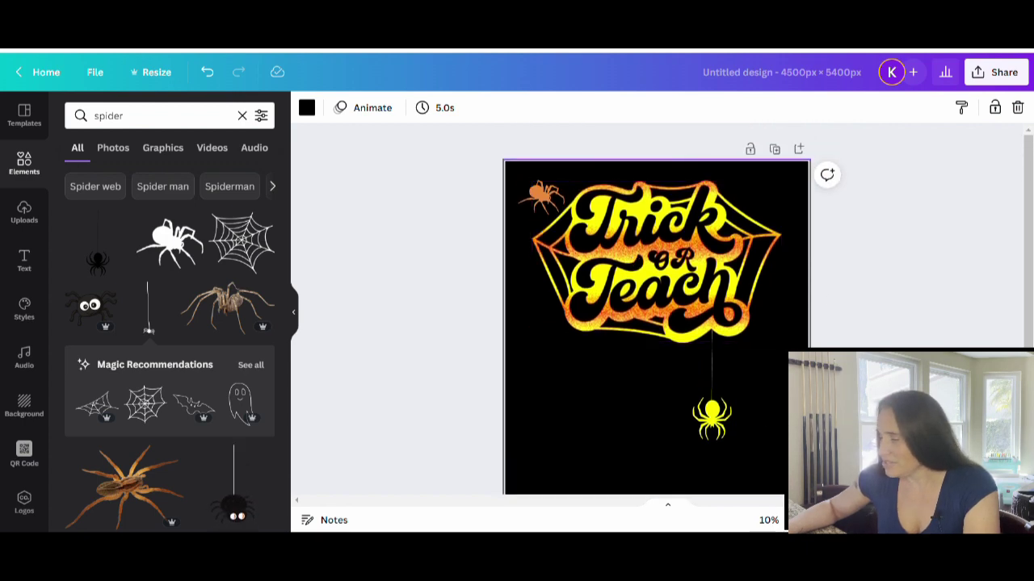
{"action": "scroll", "coordinate": [675, 331], "scroll_direction": "up", "scroll_amount": 3}
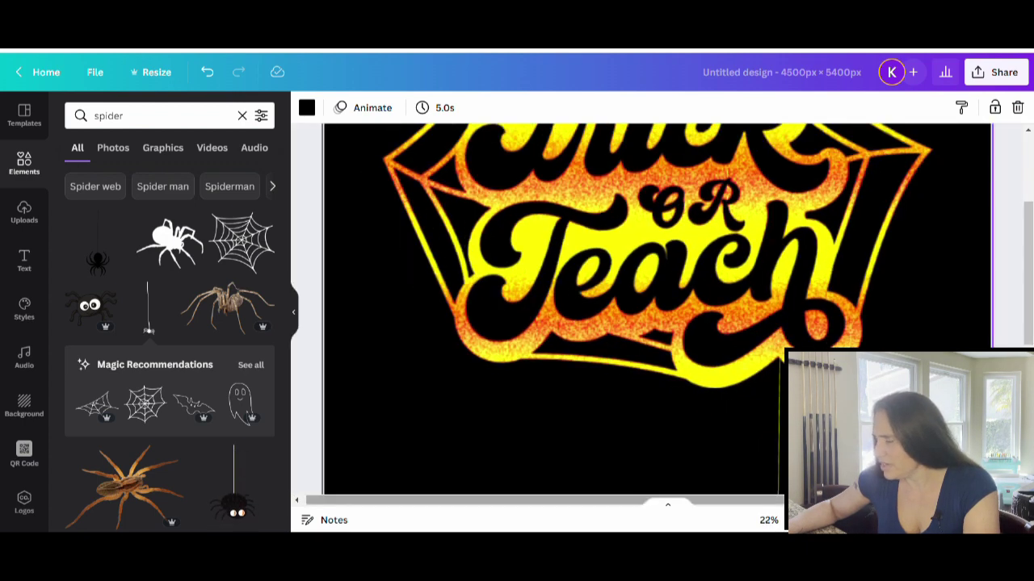
{"action": "scroll", "coordinate": [774, 348], "scroll_direction": "down", "scroll_amount": 2}
{"action": "scroll", "coordinate": [774, 349], "scroll_direction": "down", "scroll_amount": 1}
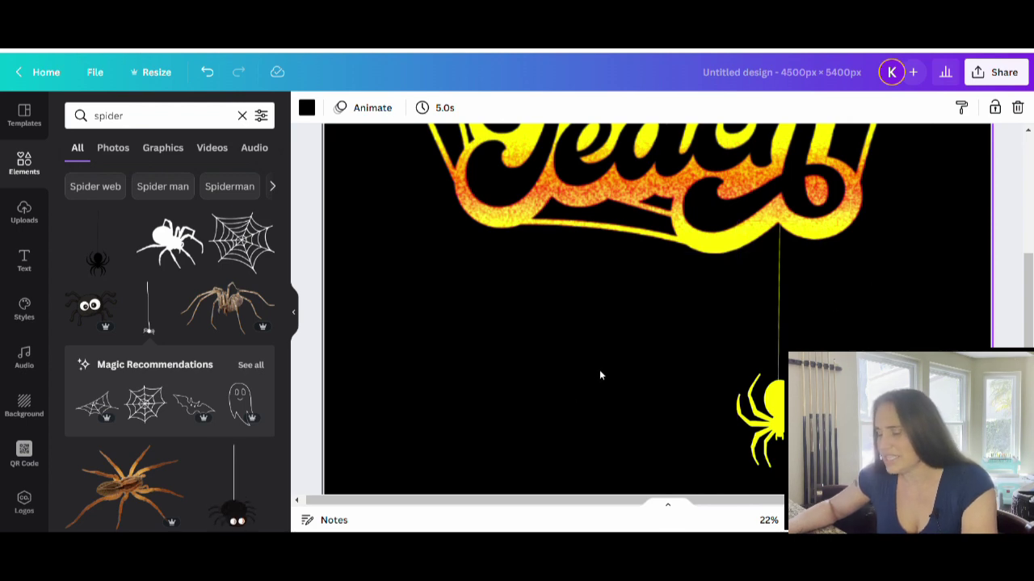
{"action": "key", "text": "l"}
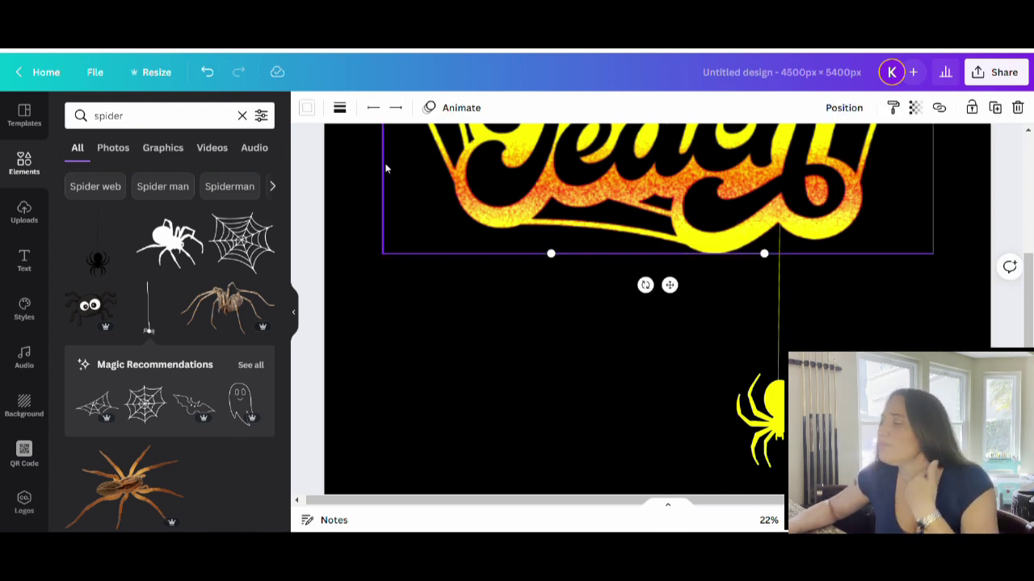
{"action": "left_click", "coordinate": [340, 108]}
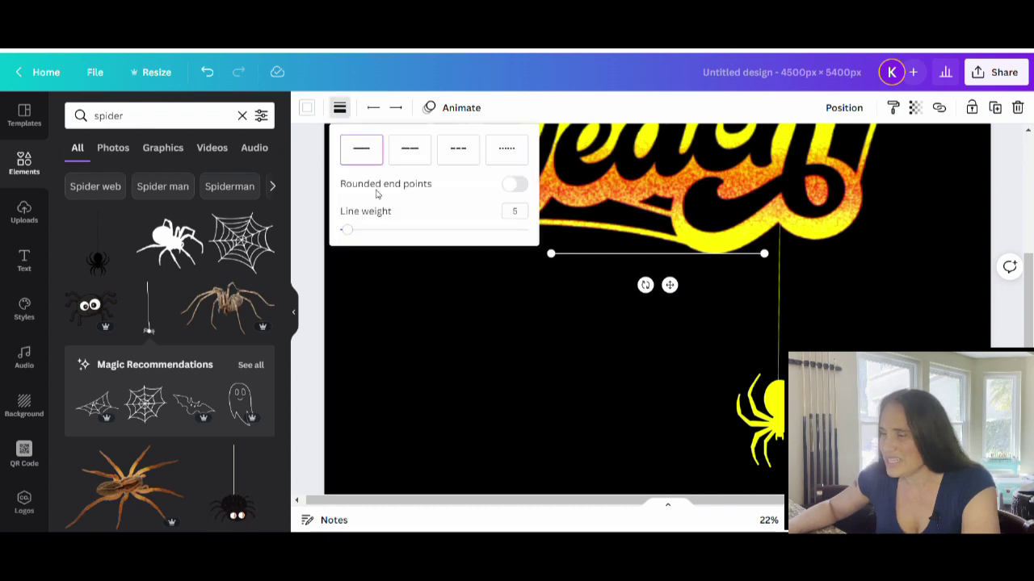
{"action": "left_click_drag", "start_coordinate": [348, 231], "coordinate": [367, 231]}
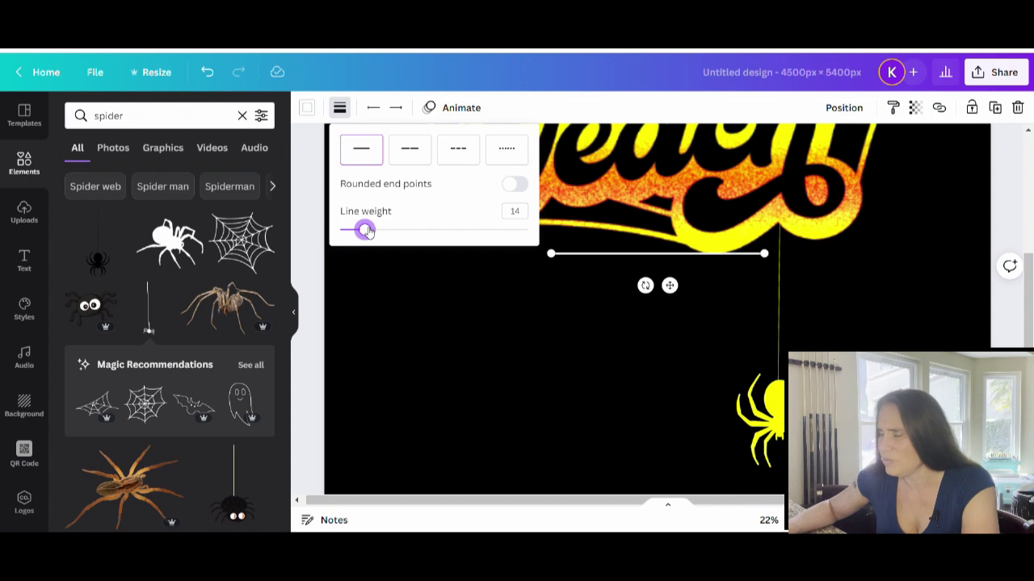
{"action": "left_click", "coordinate": [309, 111]}
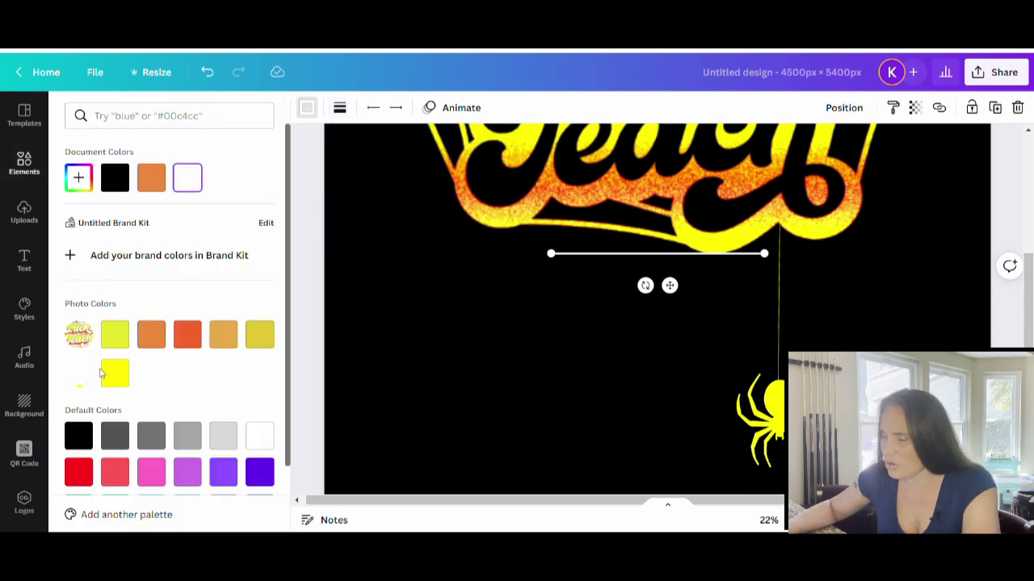
{"action": "left_click", "coordinate": [117, 376]}
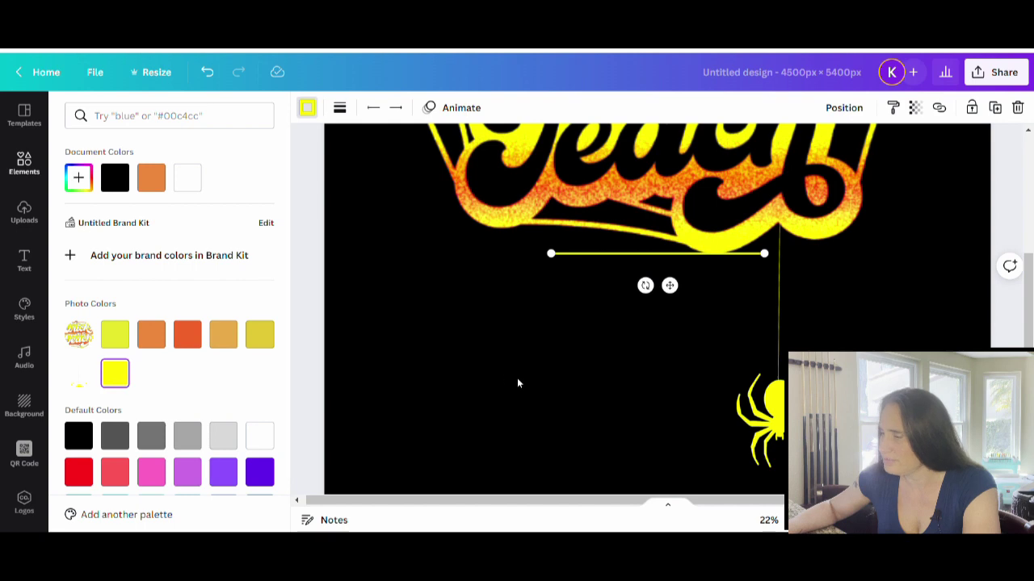
{"action": "left_click", "coordinate": [509, 379]}
Step: Rotate the yellow line to vertical and fit it over the spider's thin thread, spanning from the lettering to the spider
{"action": "left_click", "coordinate": [647, 290]}
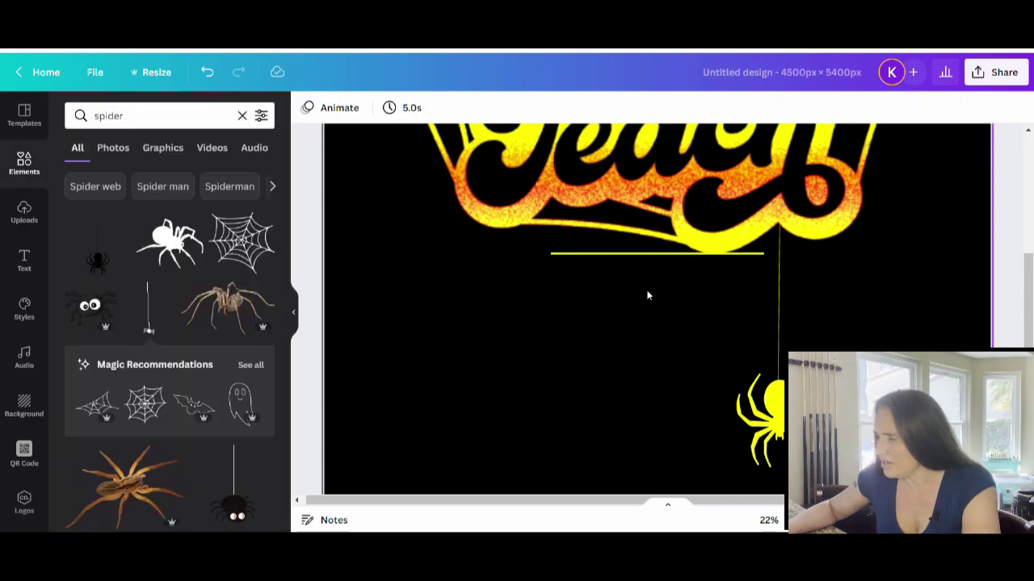
{"action": "left_click", "coordinate": [621, 254]}
{"action": "left_click_drag", "start_coordinate": [646, 285], "coordinate": [696, 279]}
{"action": "left_click_drag", "start_coordinate": [658, 326], "coordinate": [782, 352]}
{"action": "left_click_drag", "start_coordinate": [784, 172], "coordinate": [788, 226]}
{"action": "left_click", "coordinate": [924, 326]}
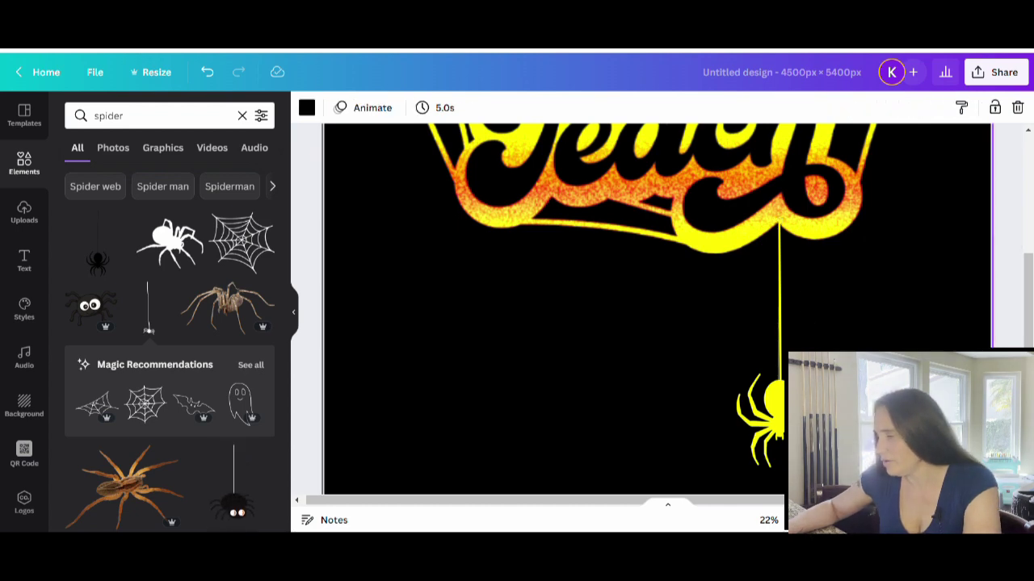
{"action": "key", "text": "ctrl+minus"}
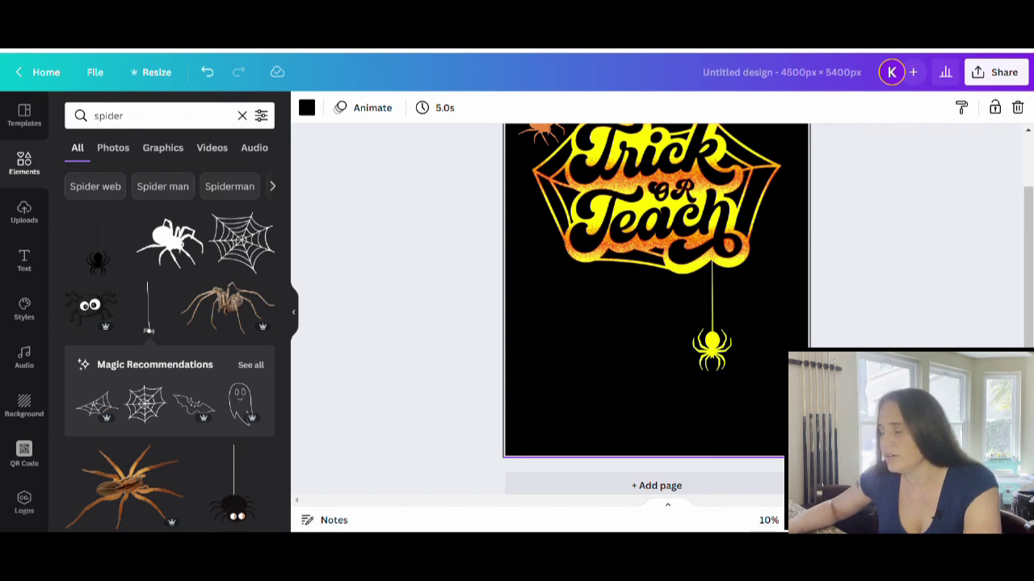
{"action": "scroll", "coordinate": [656, 323], "scroll_direction": "up", "scroll_amount": 2}
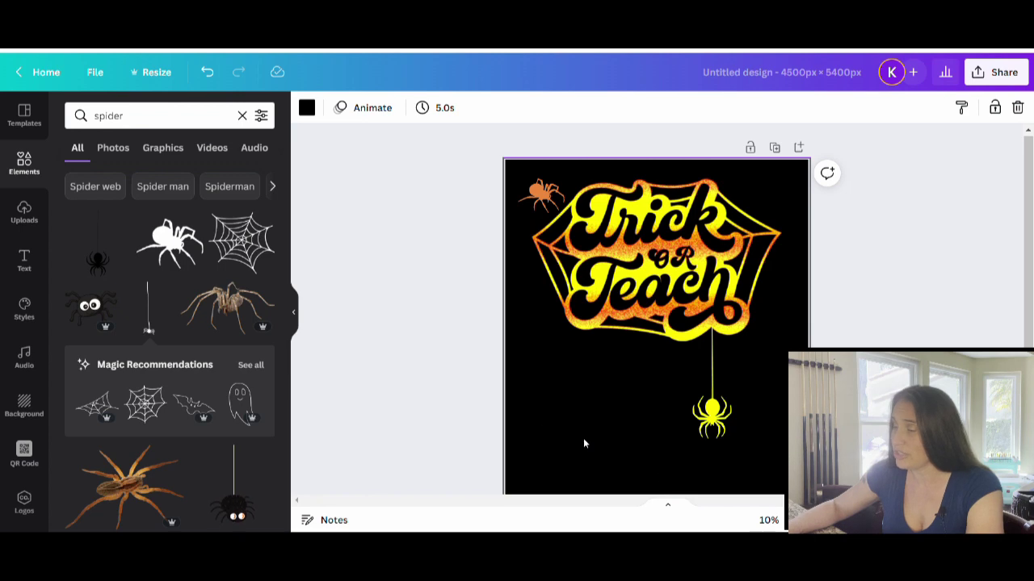
Step: Title the design "trick or teach"
{"action": "left_click", "coordinate": [750, 74]}
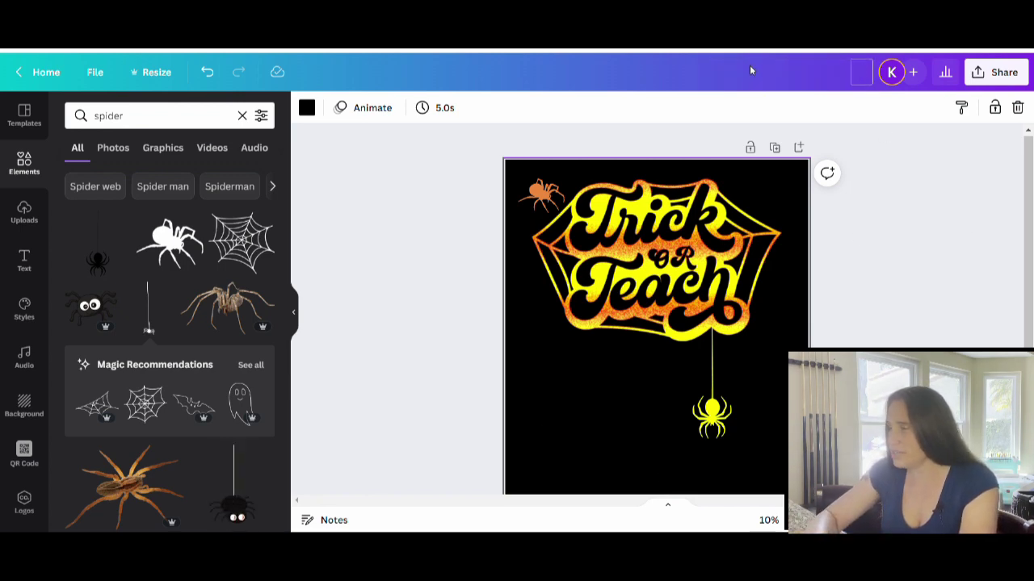
{"action": "type", "text": "trick or teach"}
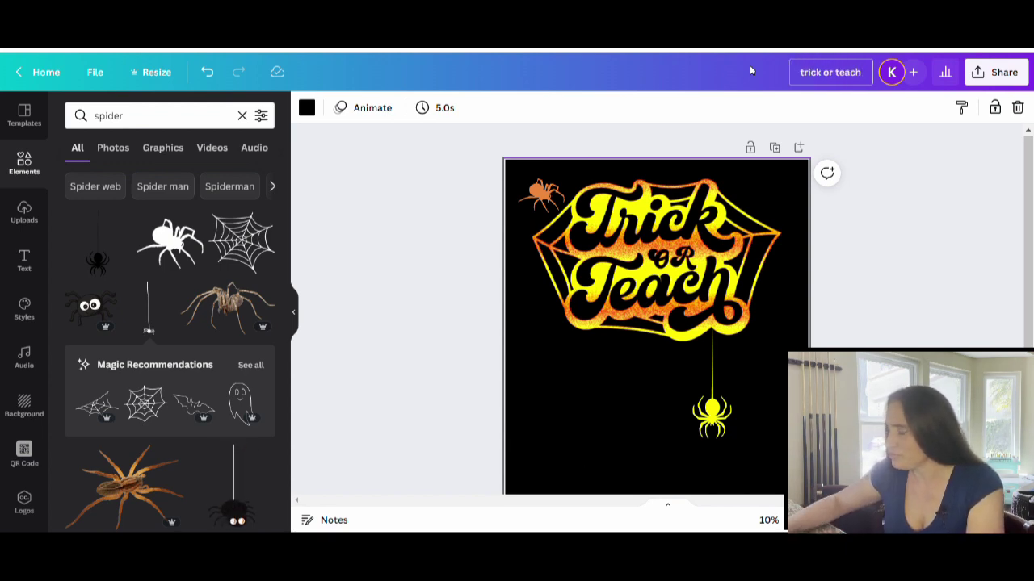
{"action": "key", "text": "Return"}
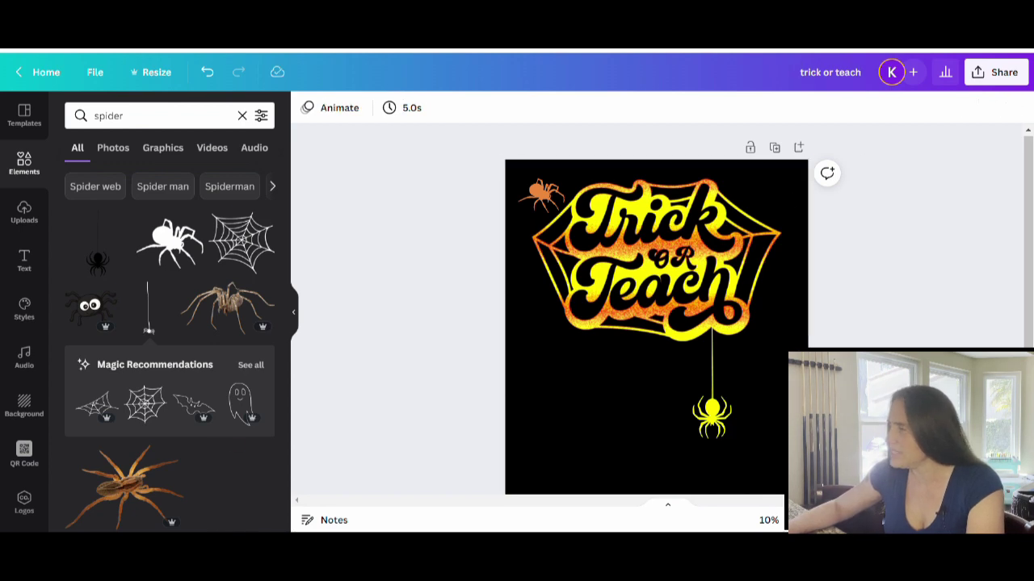
Step: Download the design as a PNG at size 1 (4500 × 5400 px) and dismiss the download message
{"action": "left_click", "coordinate": [1000, 77]}
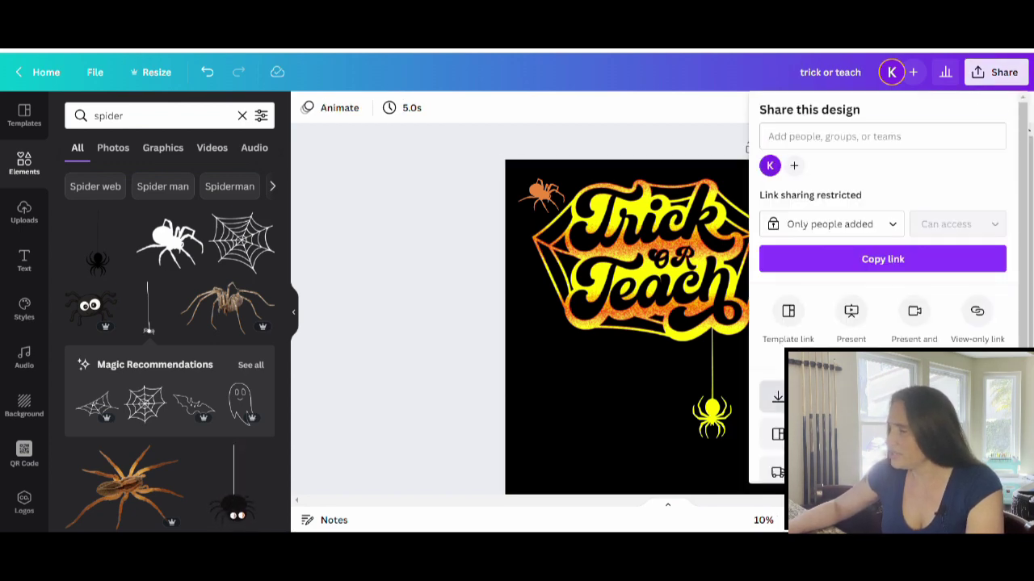
{"action": "left_click", "coordinate": [799, 396]}
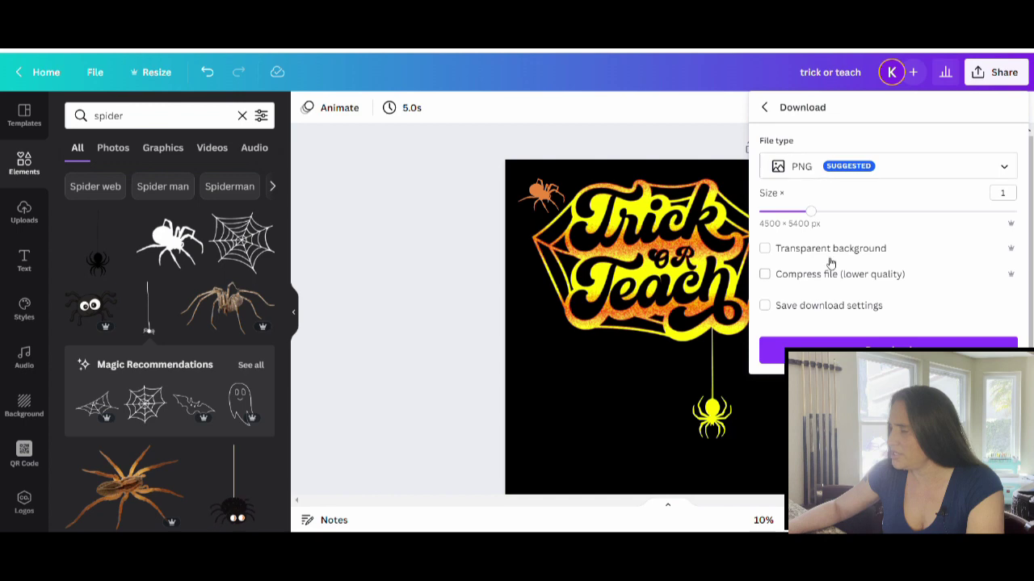
{"action": "left_click", "coordinate": [888, 350]}
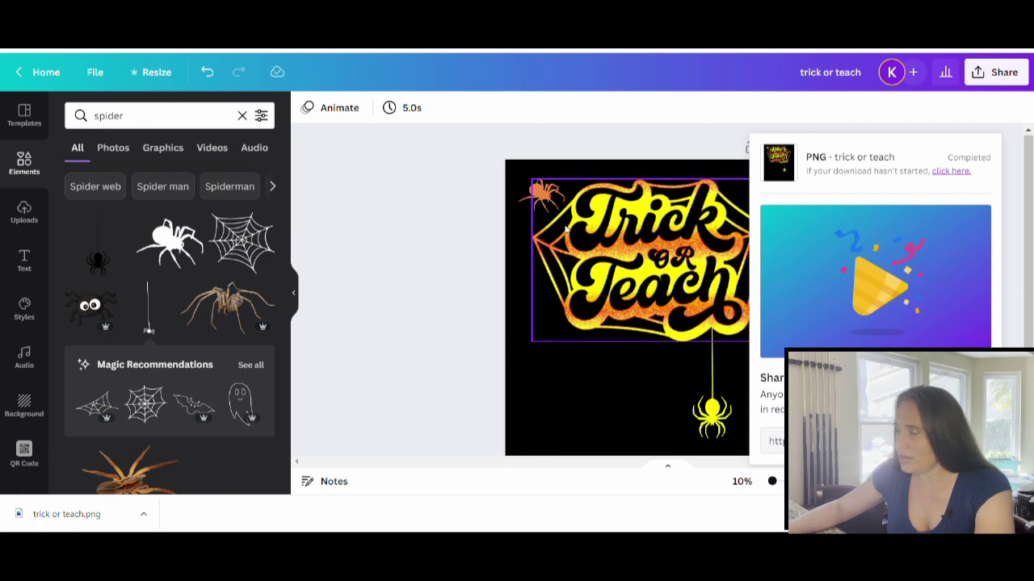
{"action": "left_click", "coordinate": [449, 317]}
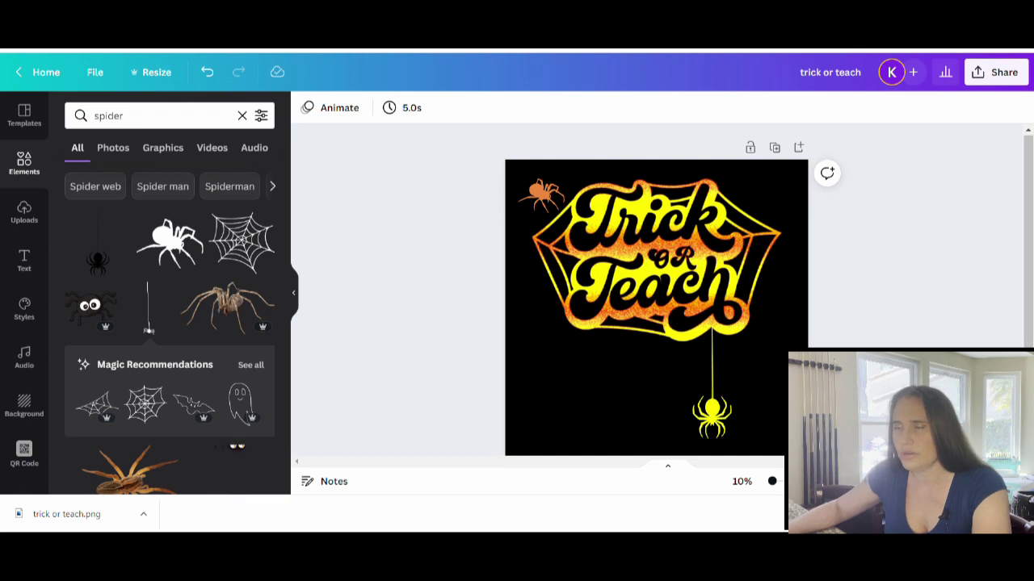
Step: Switch to the Amazon search results and examine the competing Trick or Teach shirts' designs, listing dates and sales ranks
{"action": "key", "text": "ctrl+Tab"}
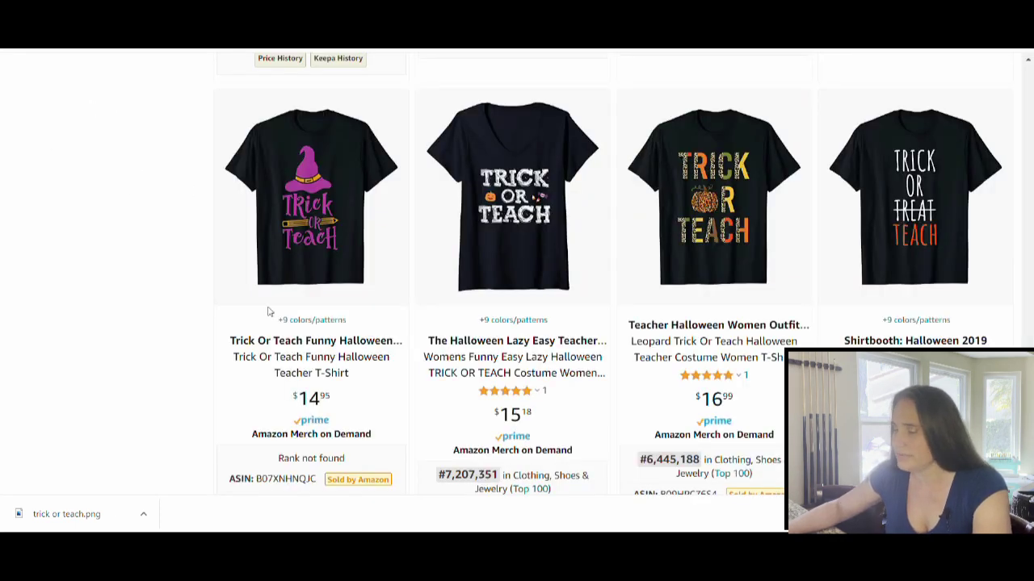
{"action": "mouse_move", "coordinate": [295, 220]}
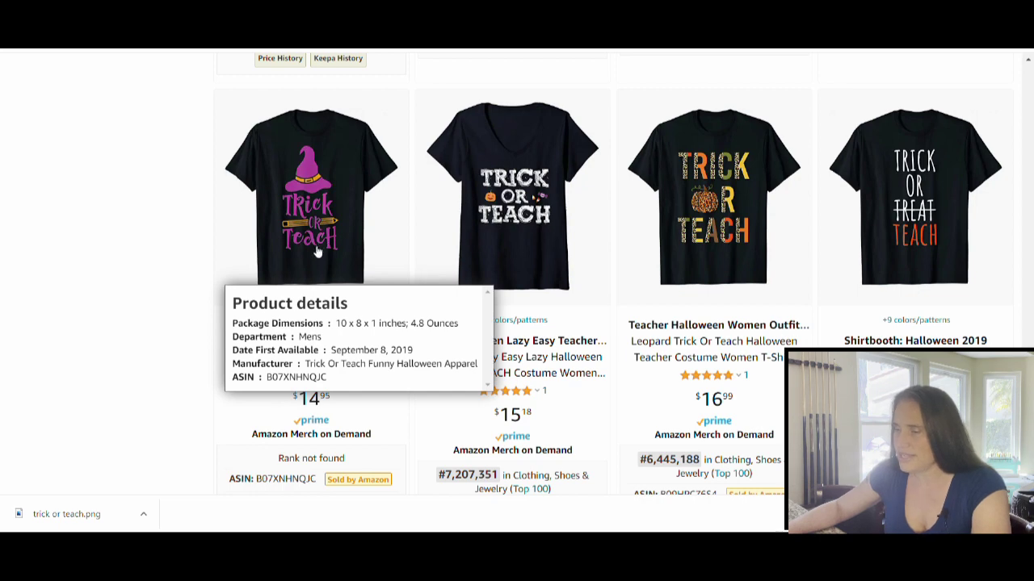
{"action": "mouse_move", "coordinate": [537, 233]}
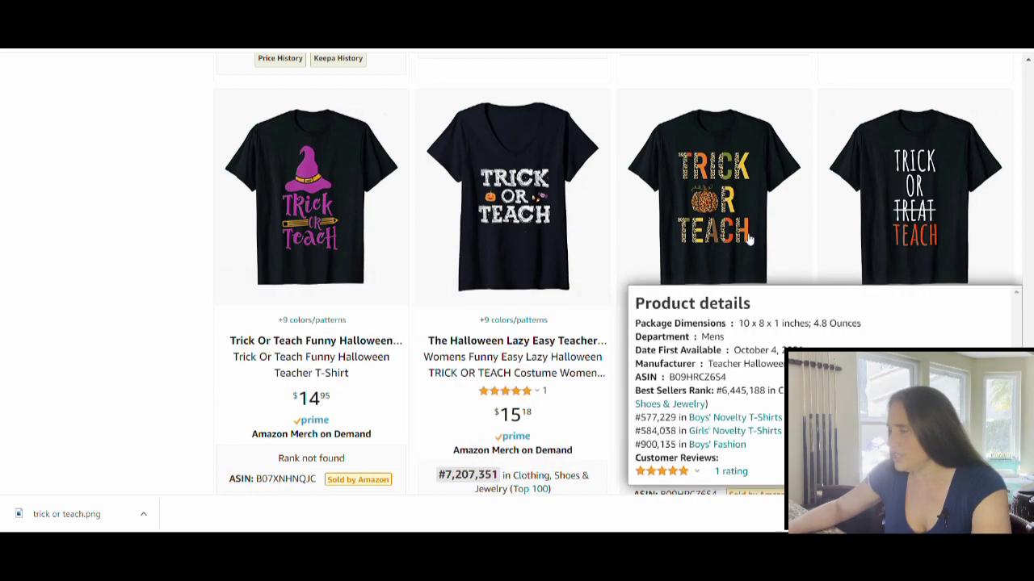
{"action": "mouse_move", "coordinate": [848, 226]}
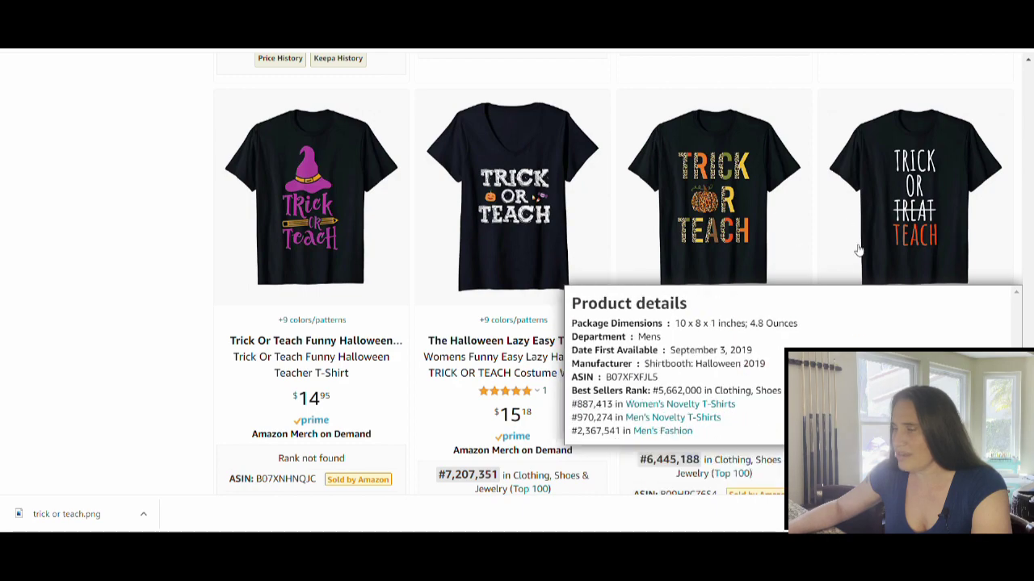
{"action": "mouse_move", "coordinate": [397, 282]}
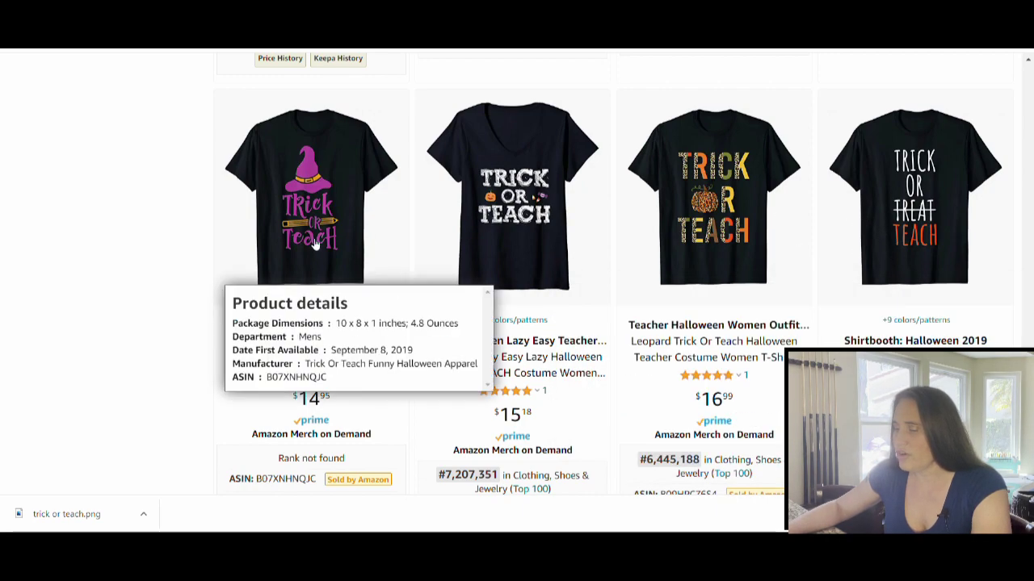
{"action": "scroll", "coordinate": [331, 242], "scroll_direction": "up", "scroll_amount": 1}
{"action": "scroll", "coordinate": [331, 242], "scroll_direction": "up", "scroll_amount": 3}
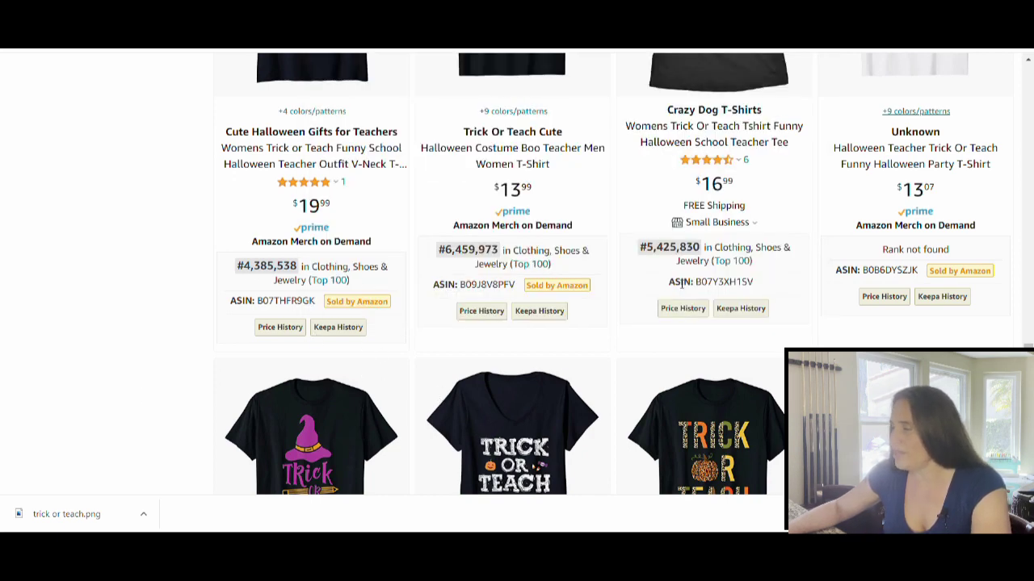
{"action": "scroll", "coordinate": [682, 282], "scroll_direction": "up", "scroll_amount": 3}
{"action": "mouse_move", "coordinate": [670, 298]}
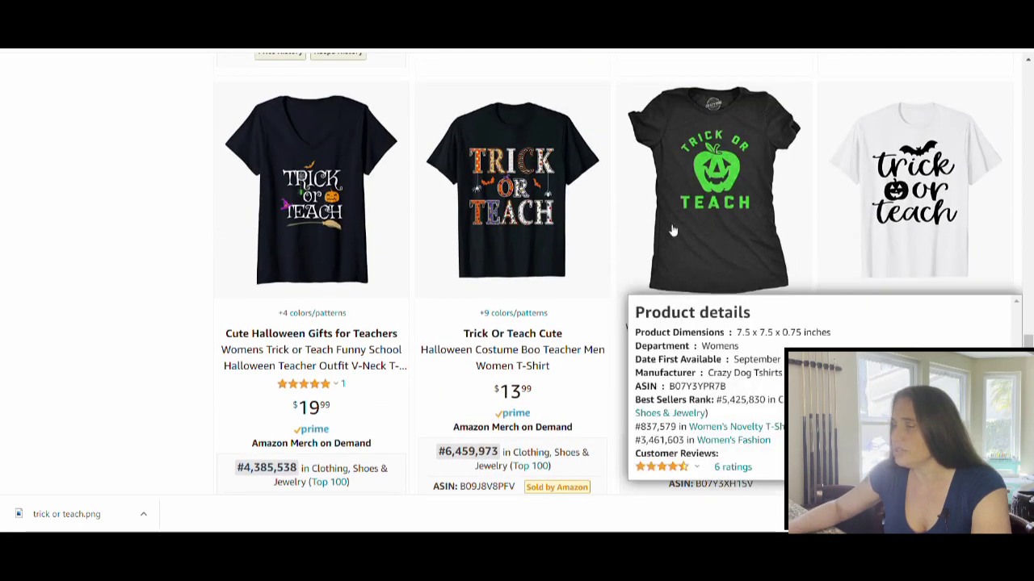
{"action": "scroll", "coordinate": [719, 263], "scroll_direction": "up", "scroll_amount": 4}
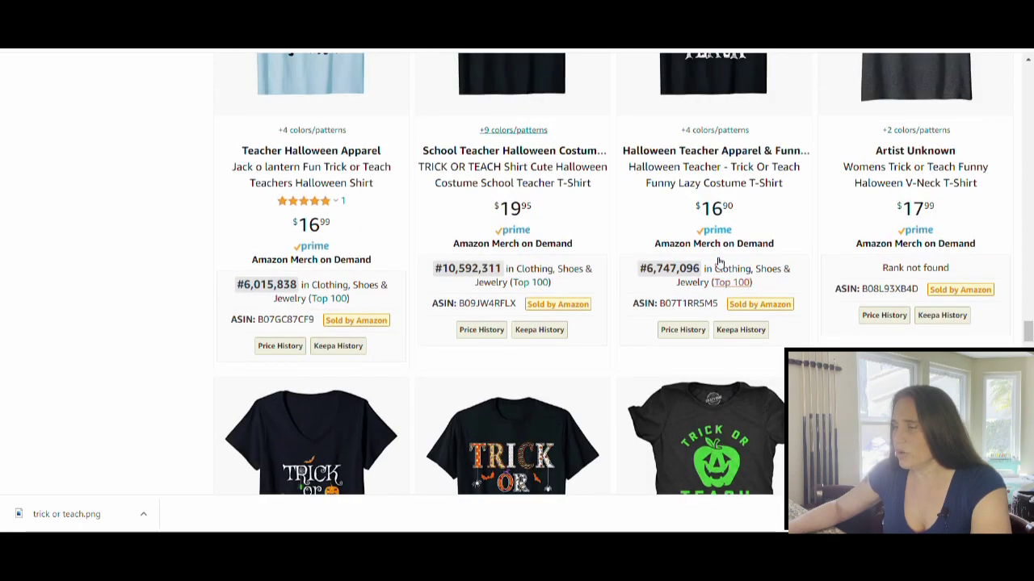
{"action": "scroll", "coordinate": [719, 262], "scroll_direction": "up", "scroll_amount": 2}
{"action": "mouse_move", "coordinate": [719, 262]}
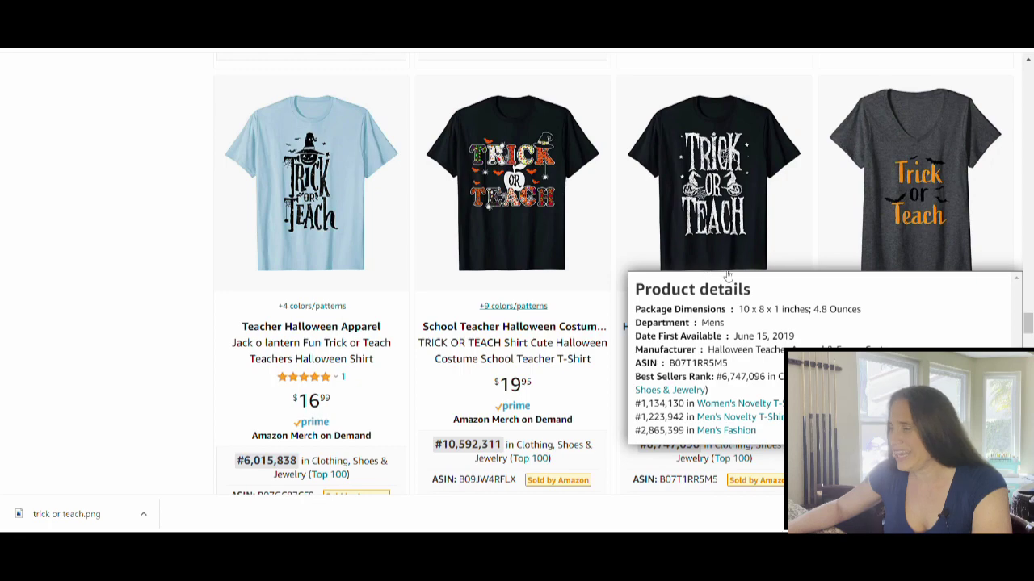
{"action": "scroll", "coordinate": [845, 238], "scroll_direction": "up", "scroll_amount": 5}
{"action": "mouse_move", "coordinate": [632, 154]}
{"action": "scroll", "coordinate": [799, 198], "scroll_direction": "up", "scroll_amount": 7}
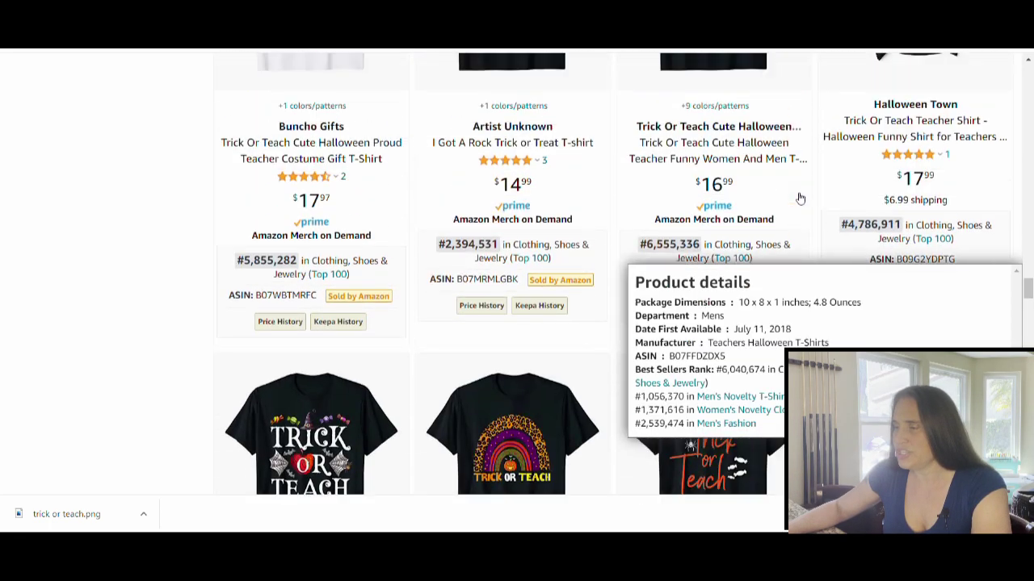
{"action": "mouse_move", "coordinate": [321, 276]}
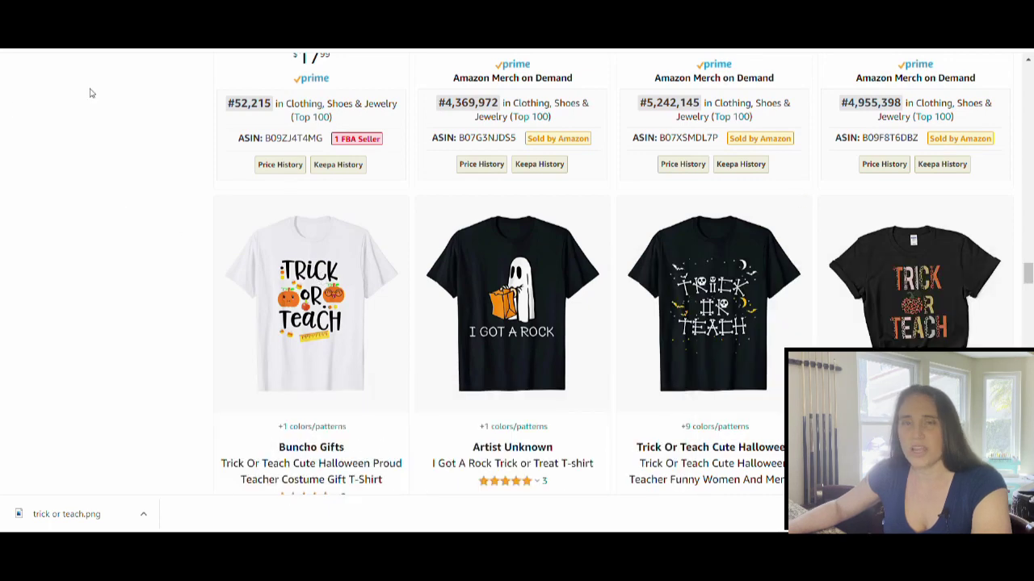